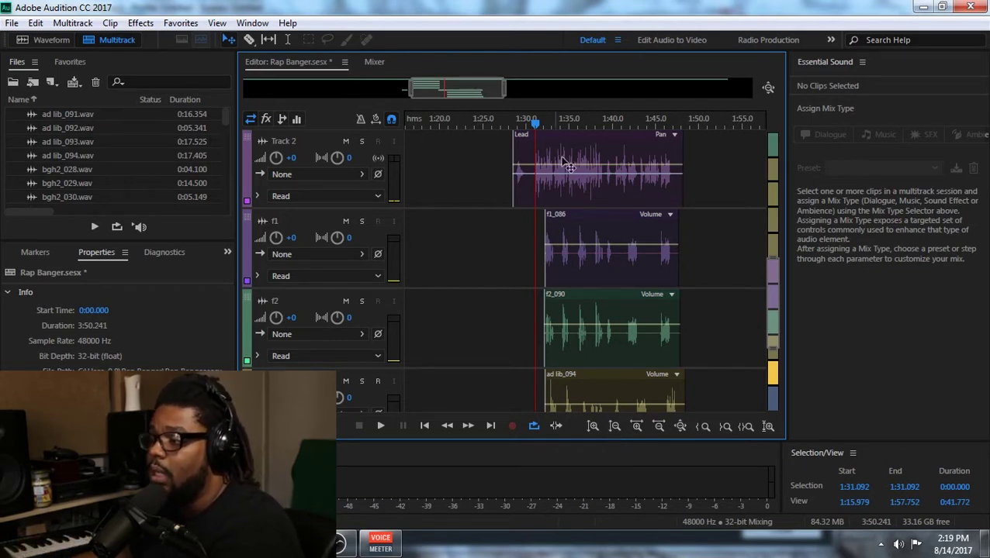
Examine how the lead, hook and background hook clips are arranged across the session's tracks
left_click(507, 92)
left_click(458, 92)
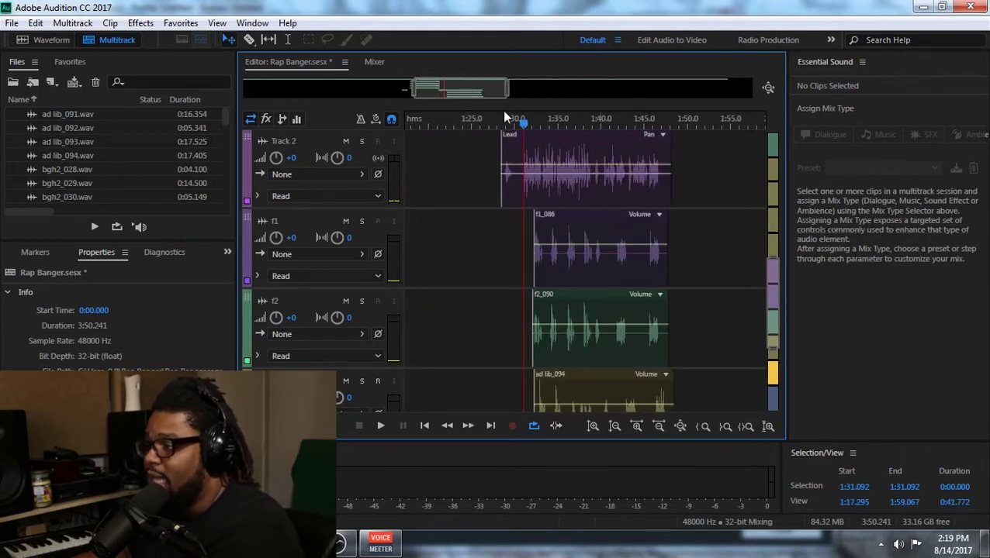
scroll(772, 297, "up", 3)
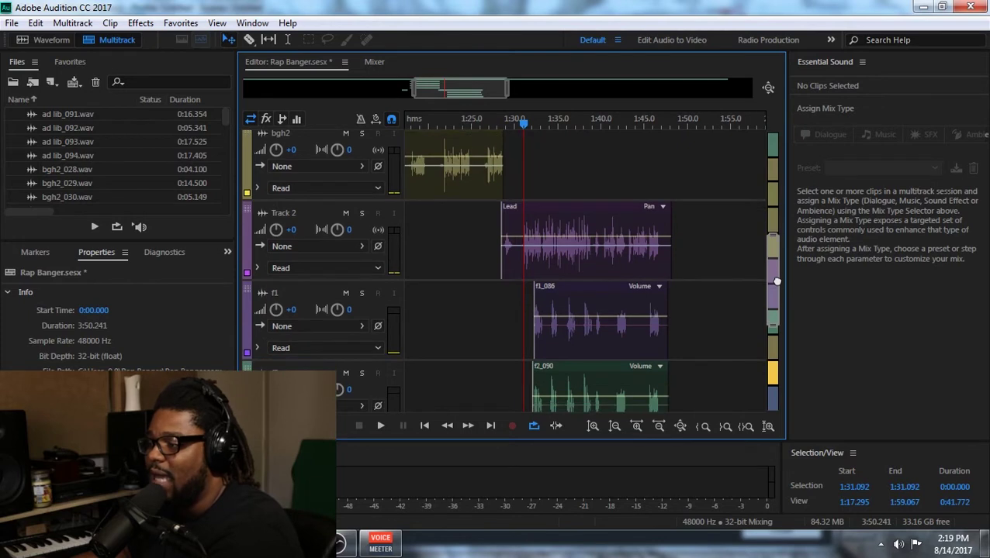
left_click_drag(413, 87, 382, 88)
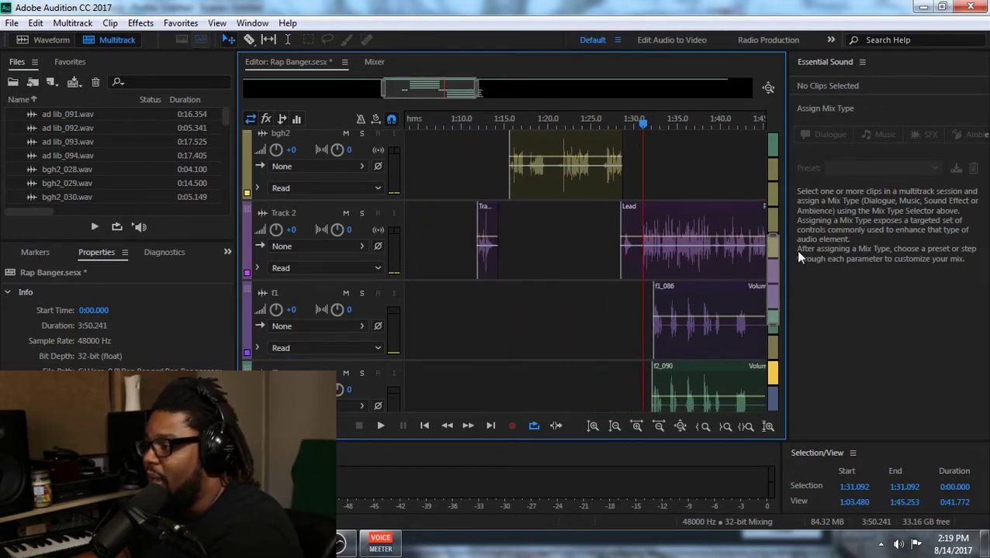
scroll(773, 271, "up", 6)
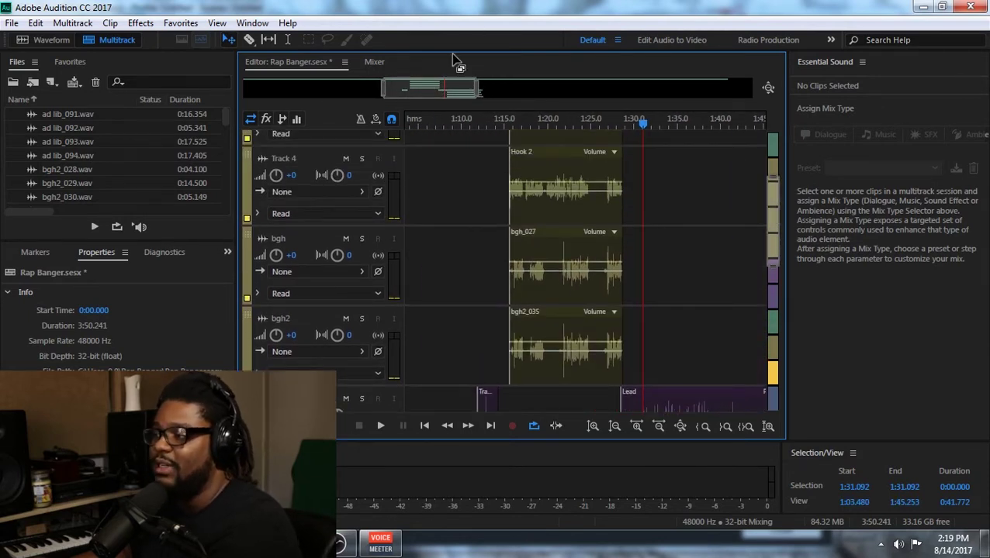
left_click_drag(472, 91, 424, 91)
scroll(776, 204, "up", 2)
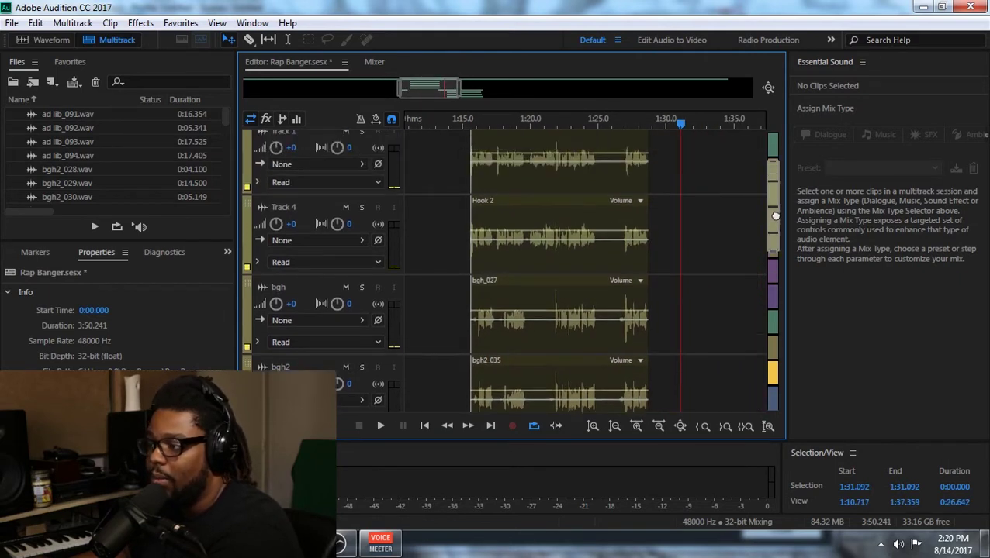
scroll(775, 204, "up", 1)
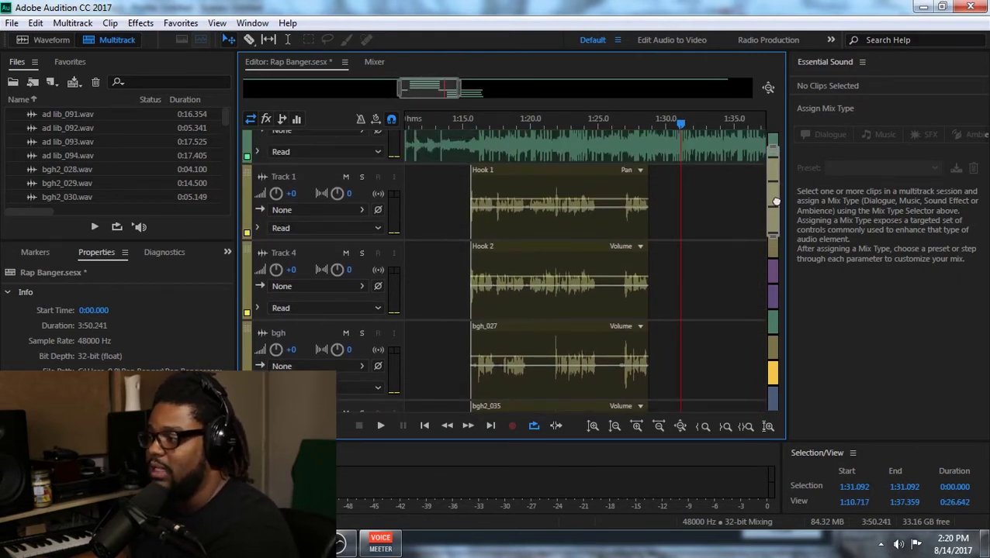
scroll(776, 201, "down", 4)
scroll(646, 159, "up", 3)
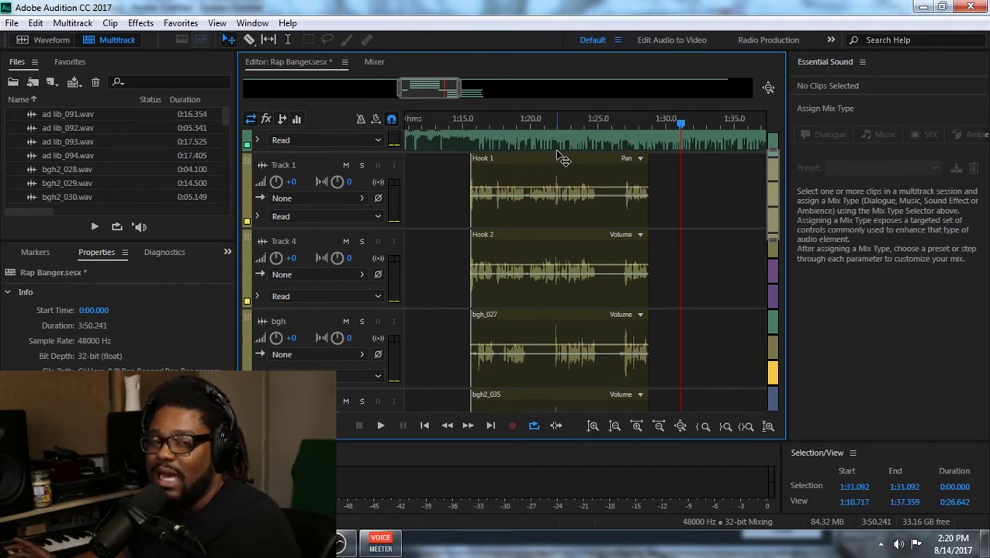
Play the session from just before the hook clips, at about 1:15, and stop near 1:25
left_click(474, 124)
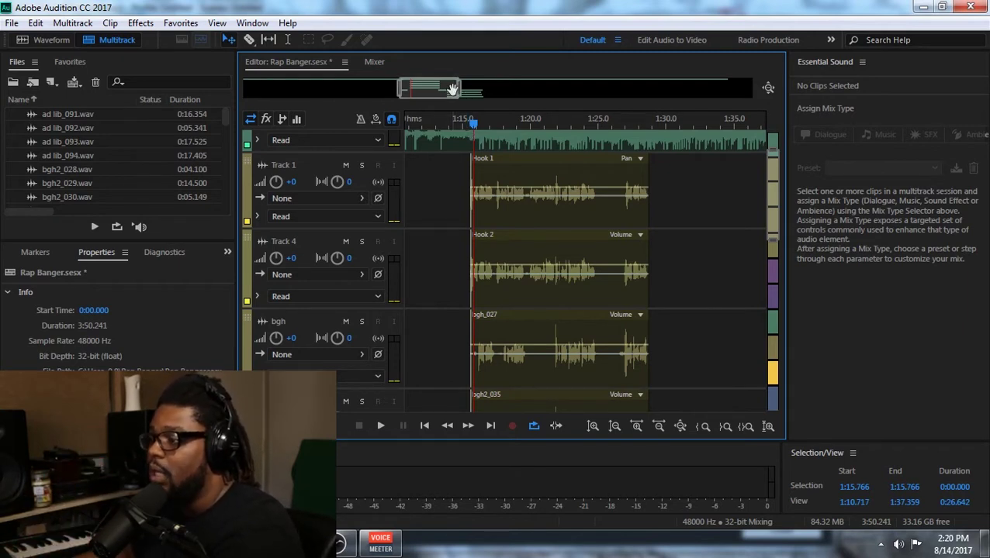
left_click(467, 124)
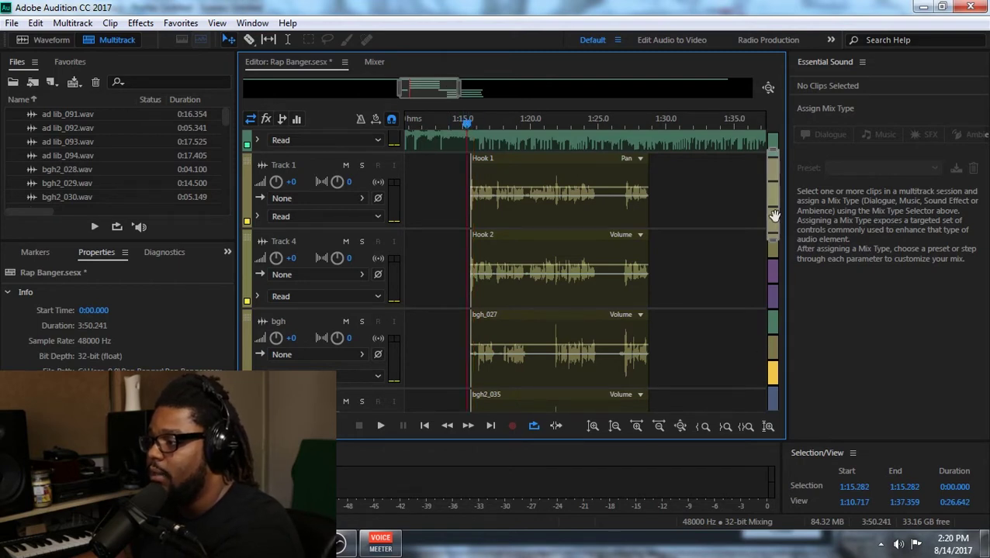
key("space")
left_click_drag(776, 208, 781, 228)
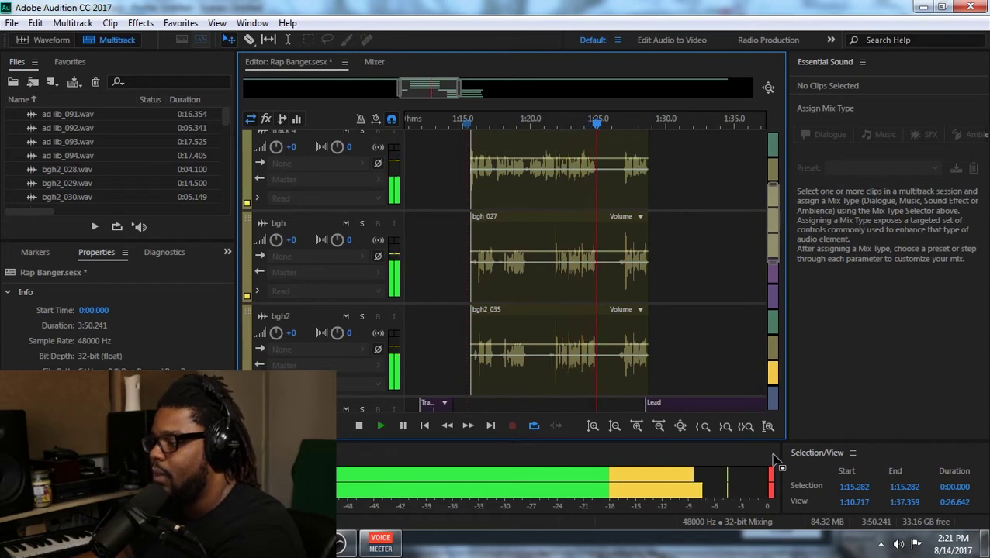
key("space")
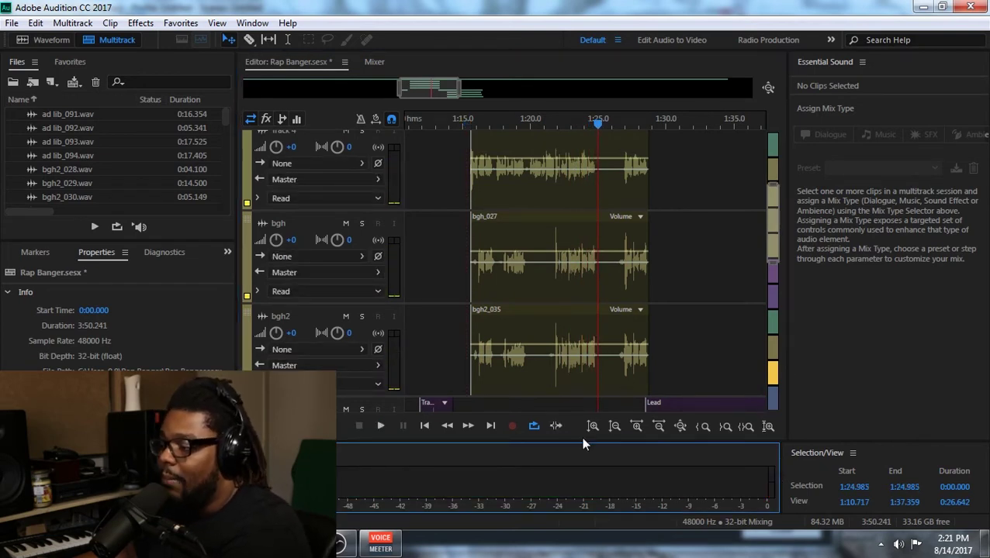
Set the volume of the green instrumental Track 1 to -8 dB
left_click_drag(773, 221, 802, 156)
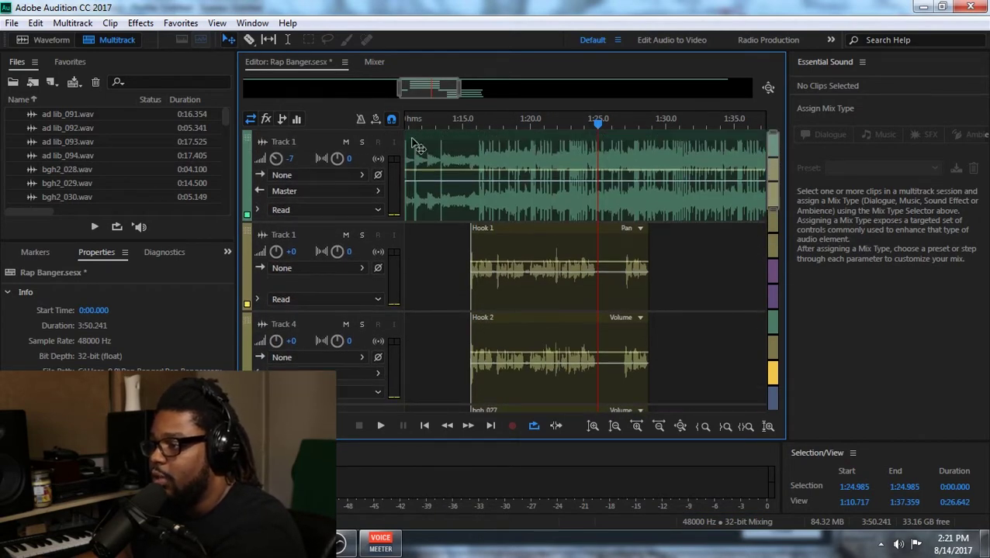
left_click(292, 160)
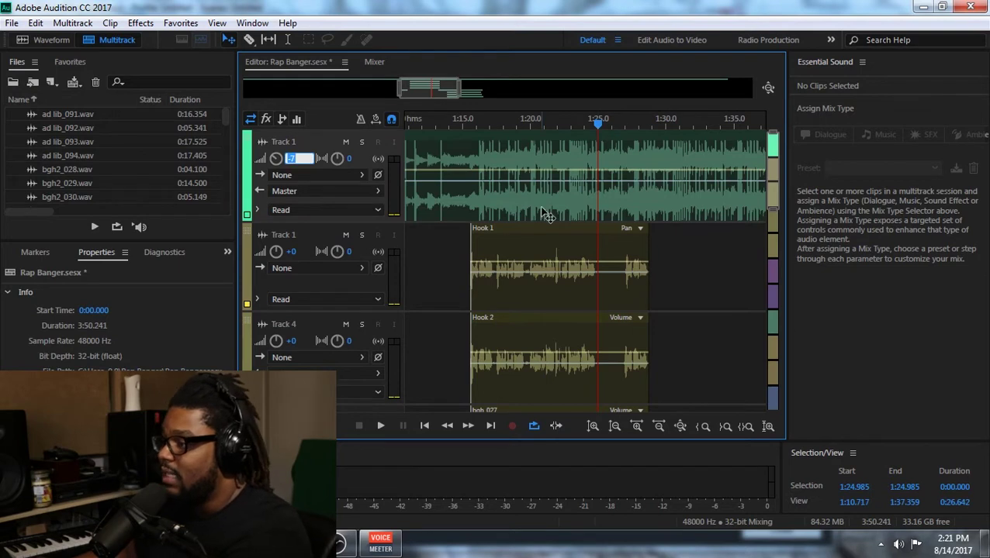
type("-")
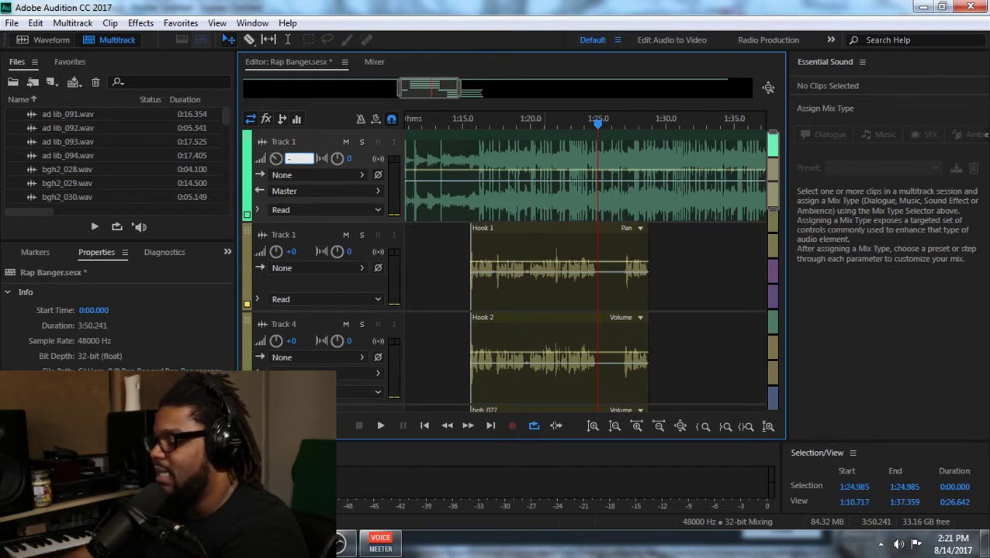
type("8")
key("Return")
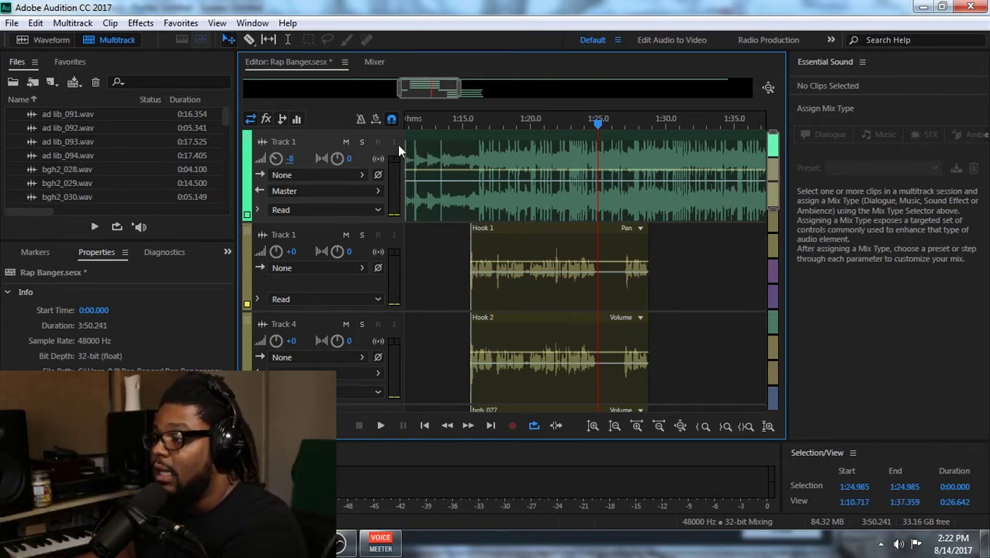
Open the Hook 1 clip in the waveform editor and show the recording's full length
double_click(509, 246)
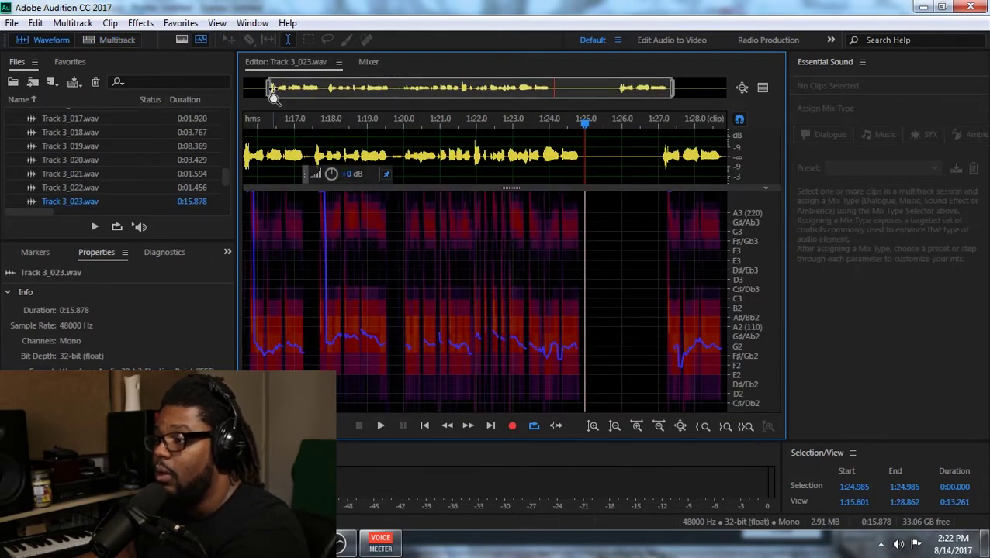
left_click_drag(277, 91, 246, 91)
left_click_drag(664, 90, 684, 91)
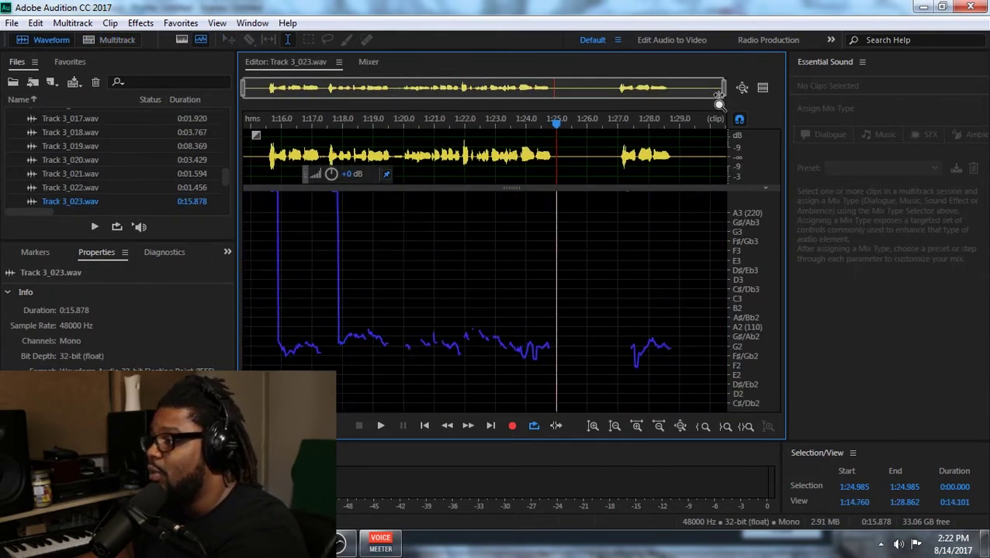
Normalize the entire Hook 1 recording to 50%
key("ctrl+a")
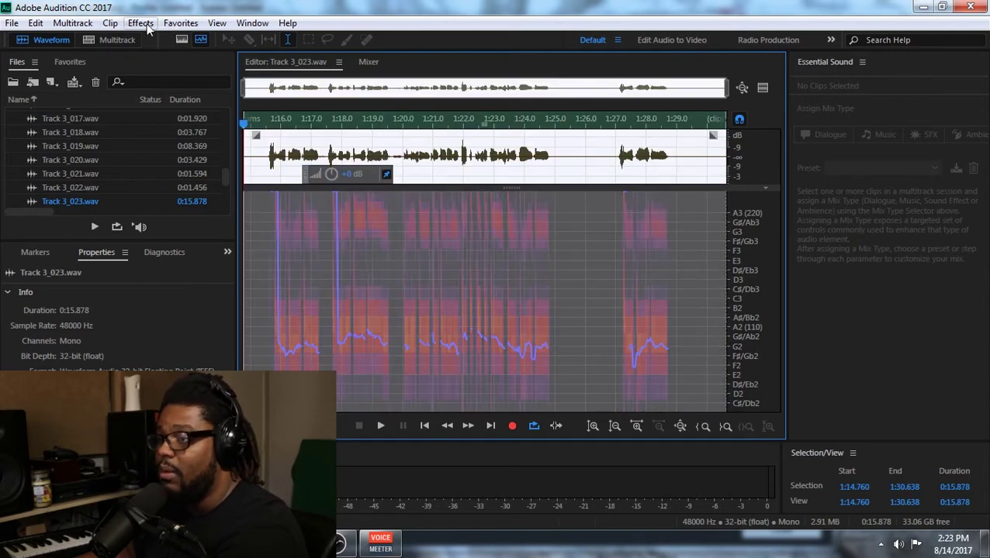
left_click(141, 23)
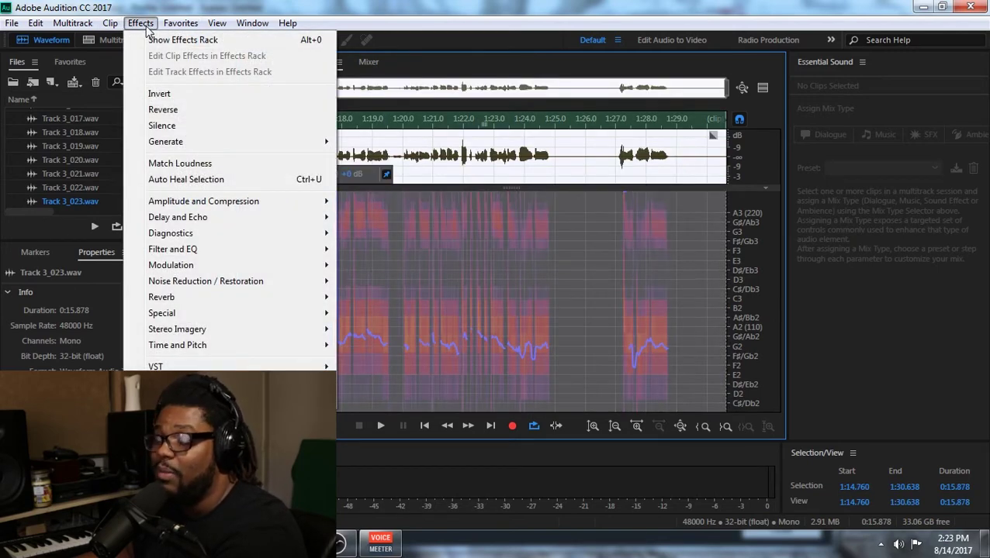
mouse_move(232, 205)
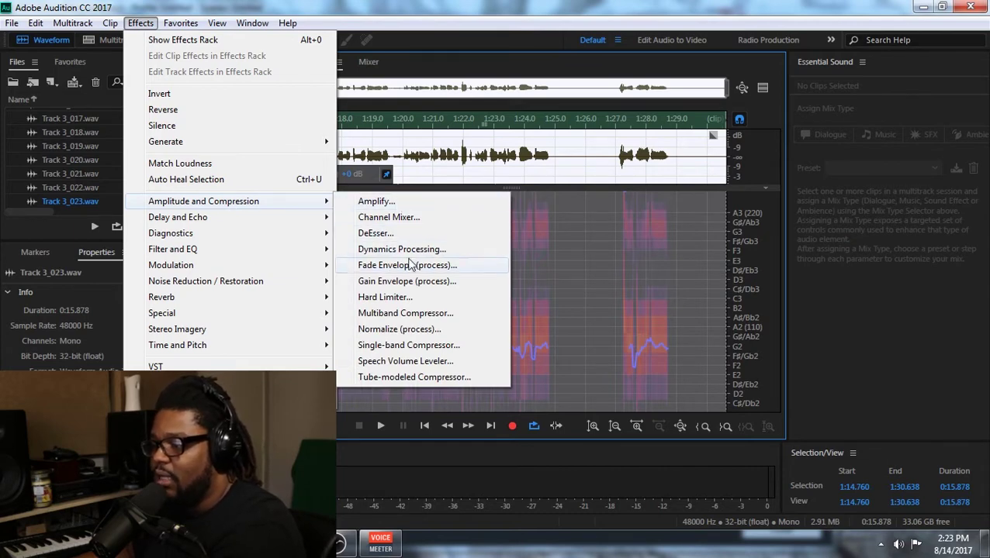
left_click(409, 329)
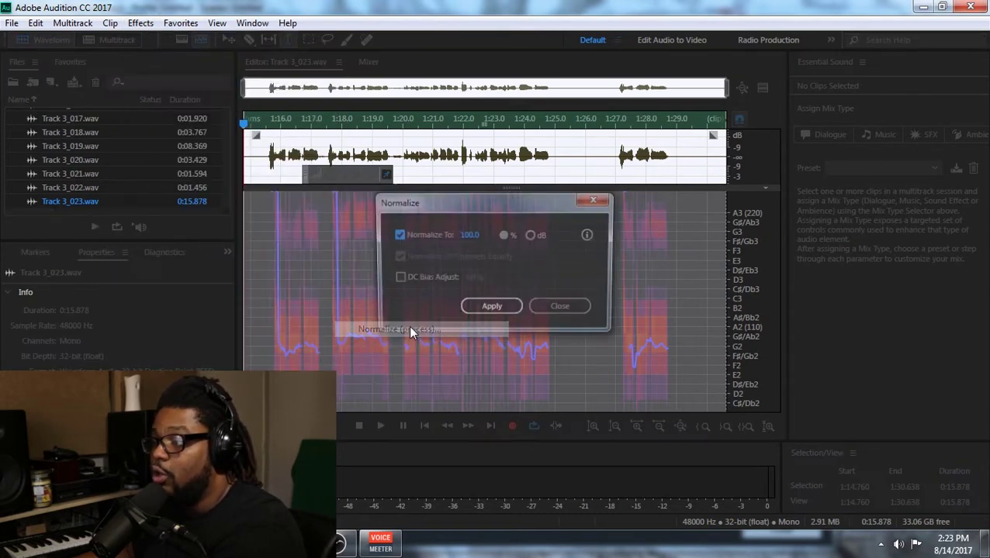
left_click(470, 236)
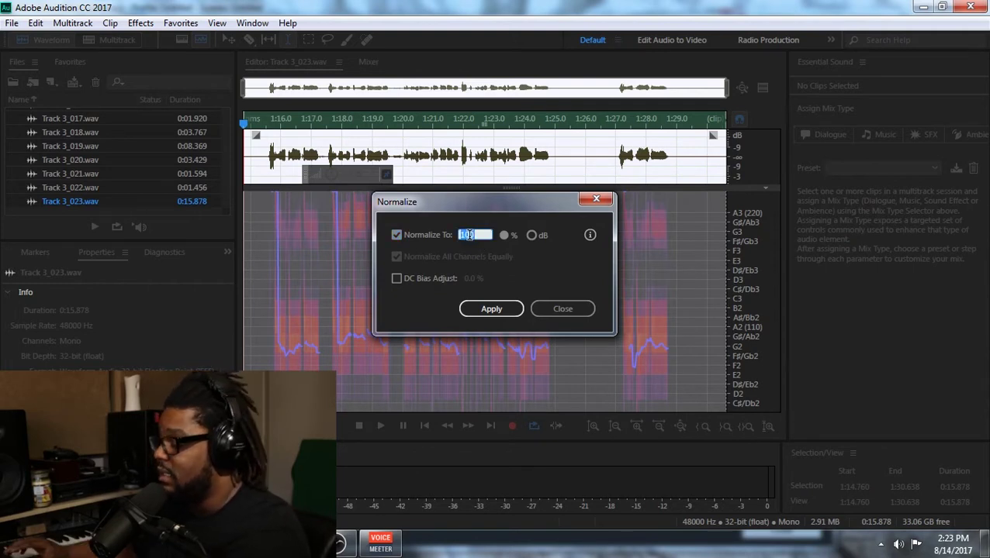
type("50")
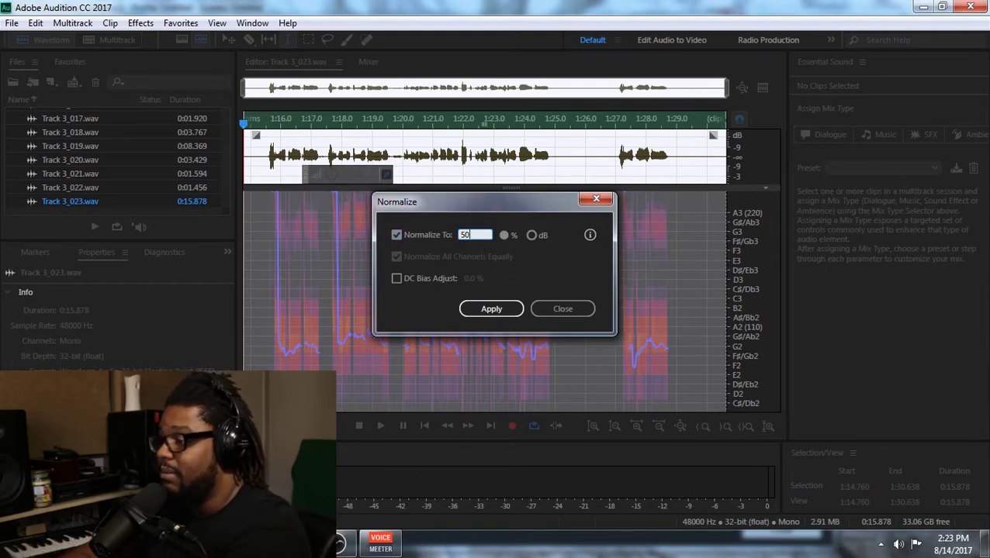
key("Tab")
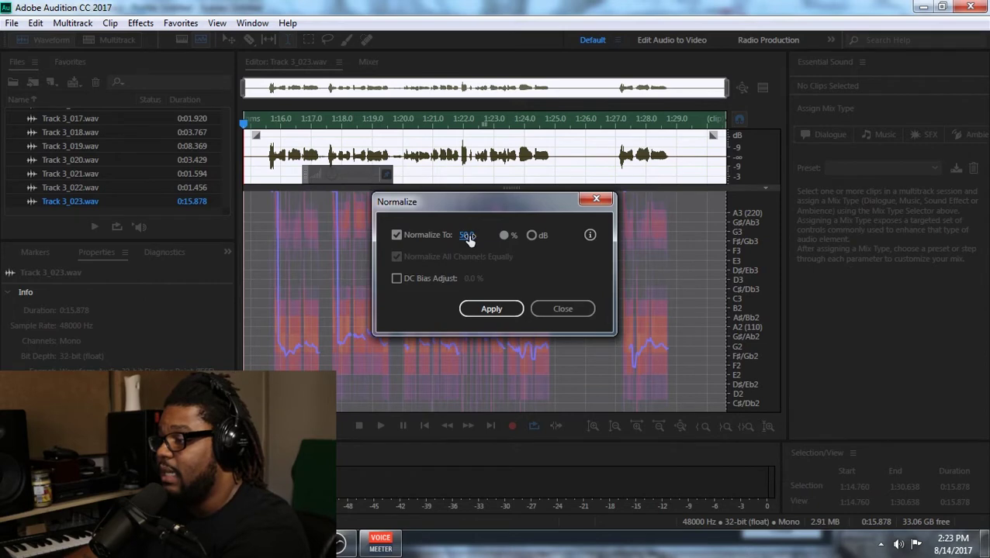
left_click(512, 308)
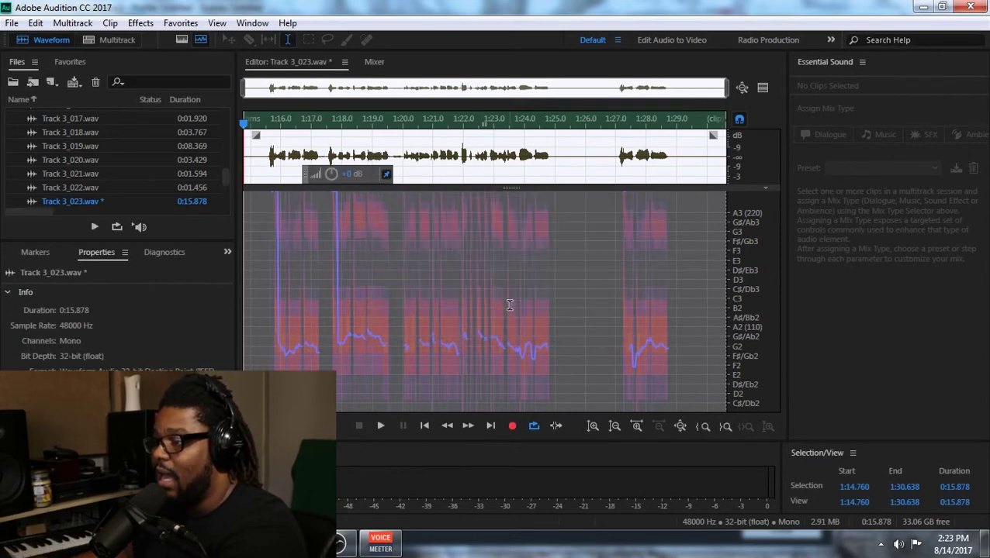
Normalize the selected Hook 1 recording again, this time to 100%
left_click(142, 25)
mouse_move(266, 202)
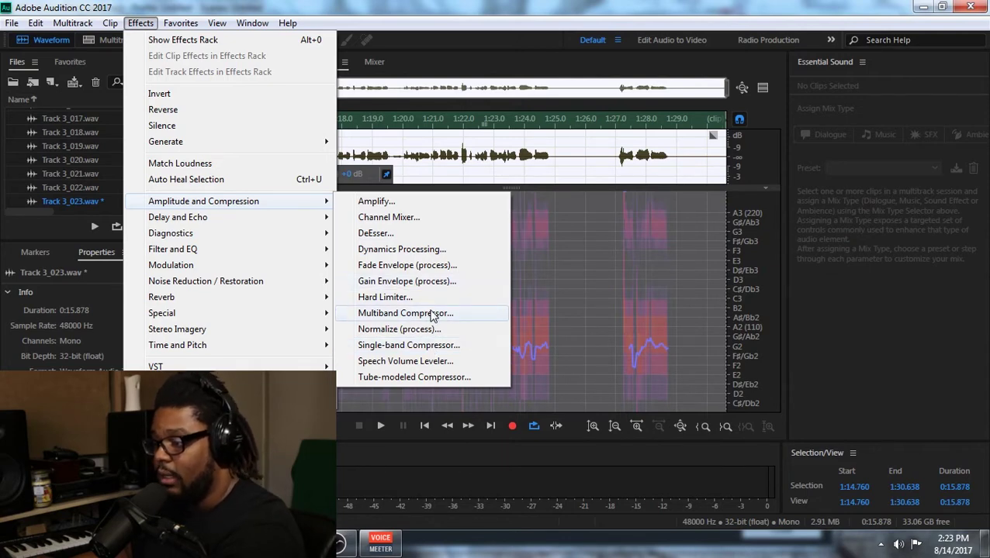
left_click(419, 330)
left_click(466, 235)
type("100")
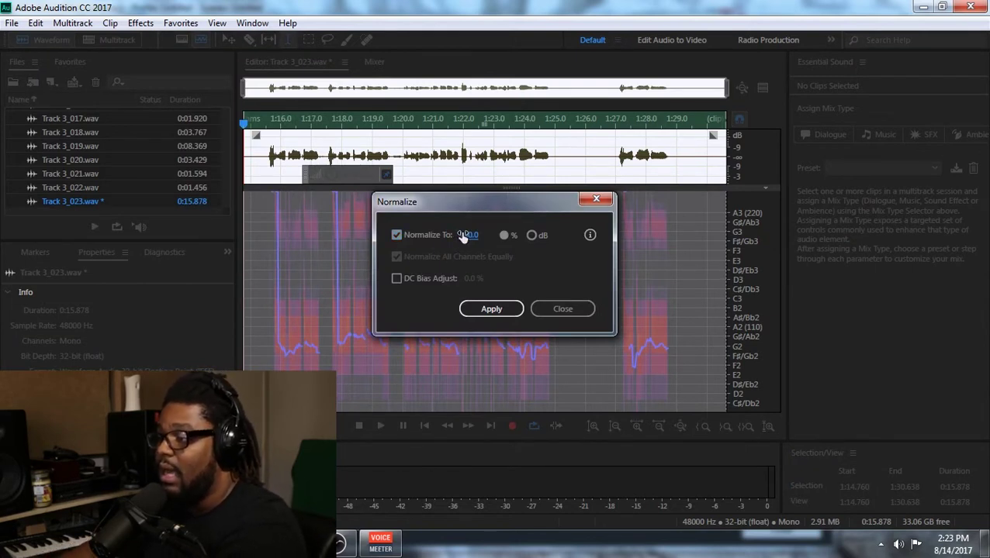
left_click(493, 307)
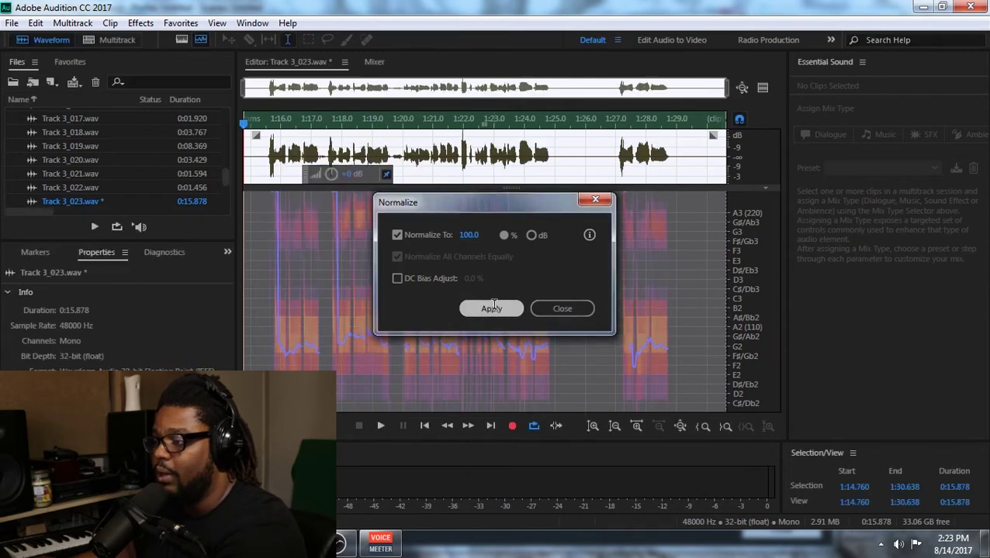
Play the normalized Hook 1 recording from just before the first phrase and stop after a few seconds
left_click(266, 124)
key("space")
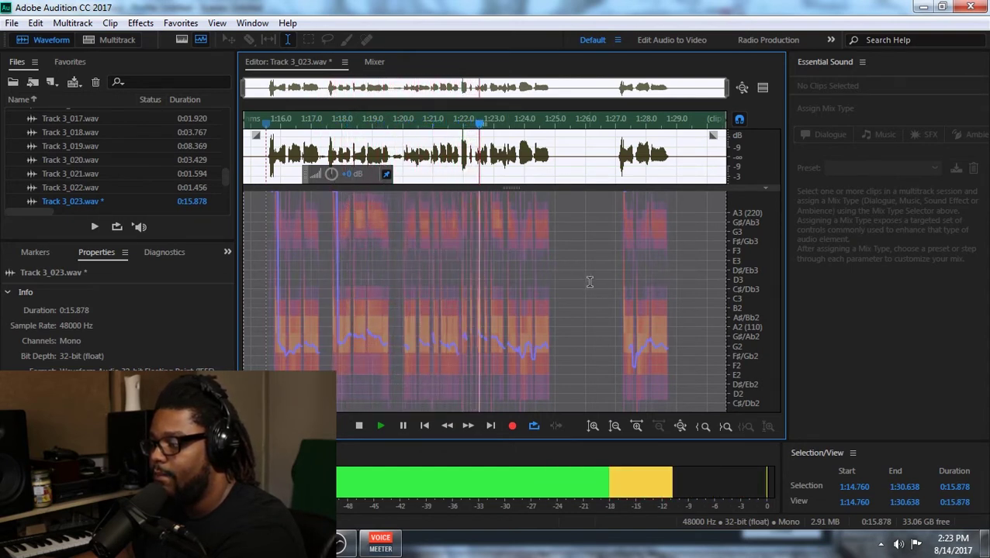
key("space")
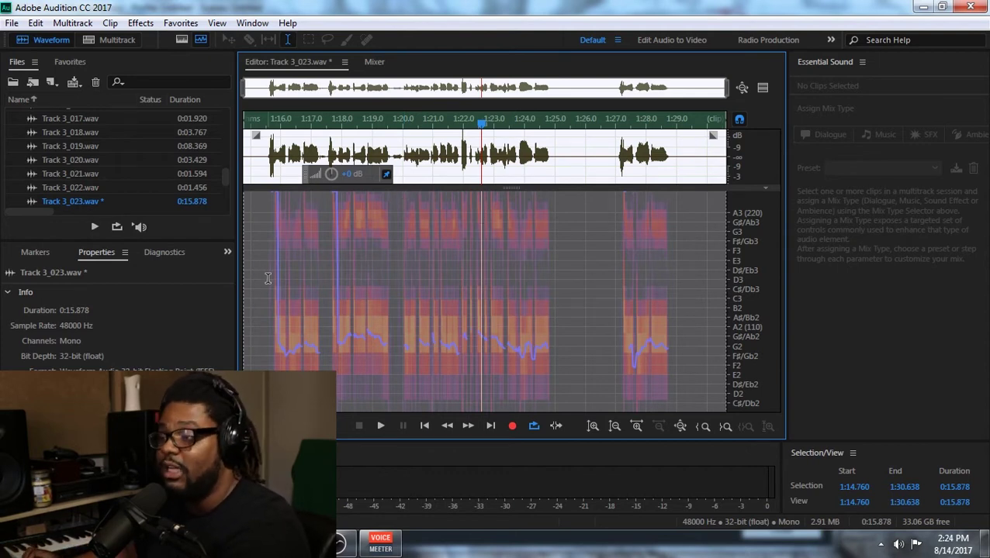
Apply a gain change of -2.0 dB to the whole selected Hook 1 recording
left_click(348, 174)
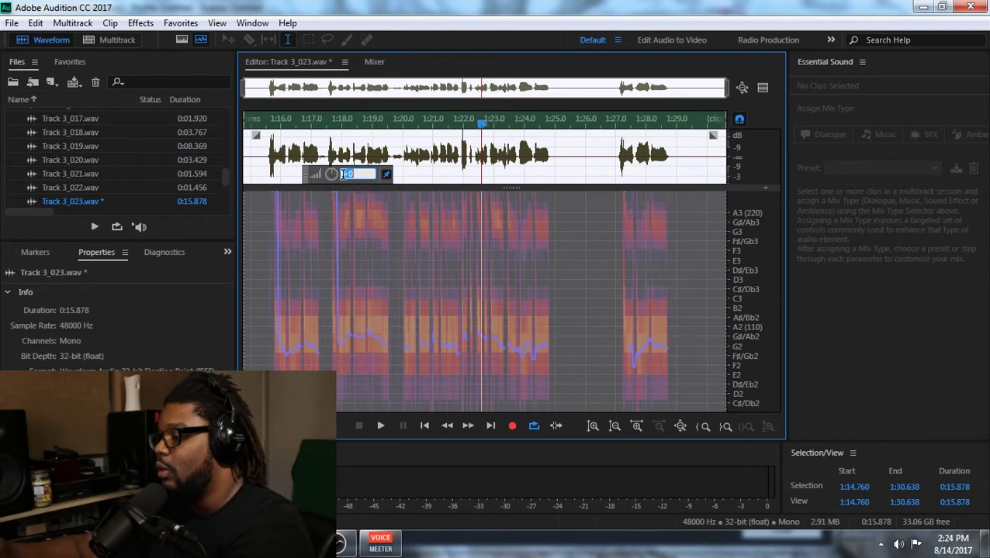
type("-2.0")
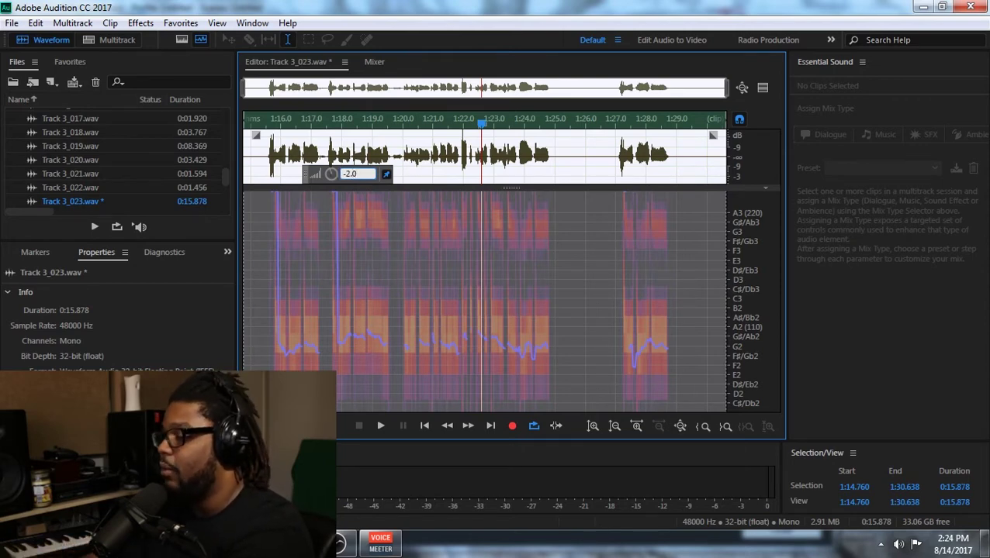
key("Return")
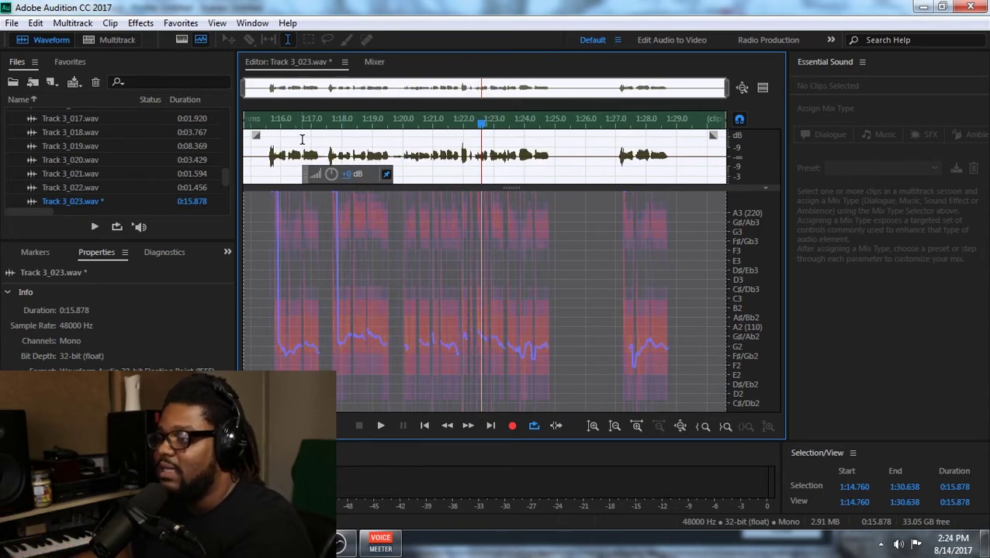
Return to the multitrack session, place the playhead at the start of the hook, and mute the bgh and bgh2 tracks
left_click(103, 39)
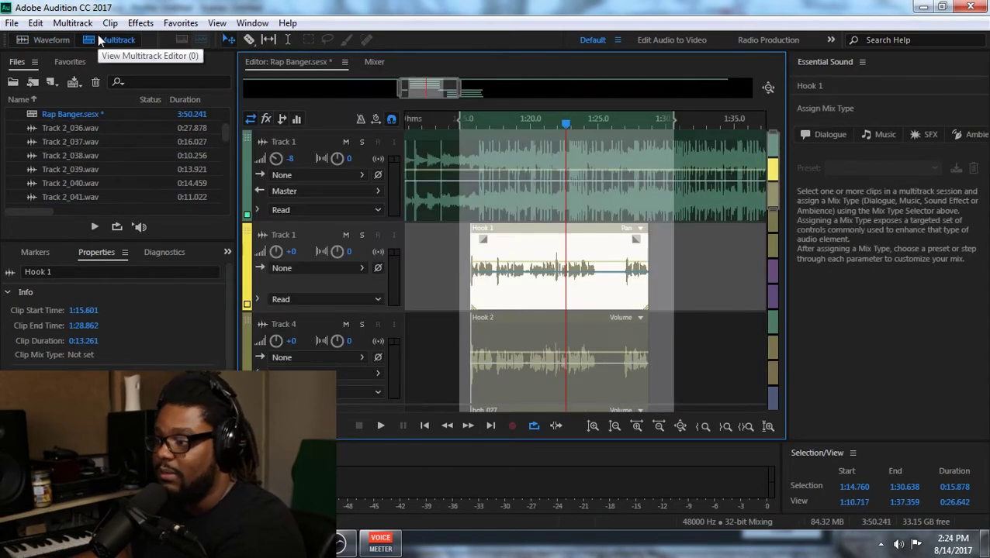
left_click(470, 121)
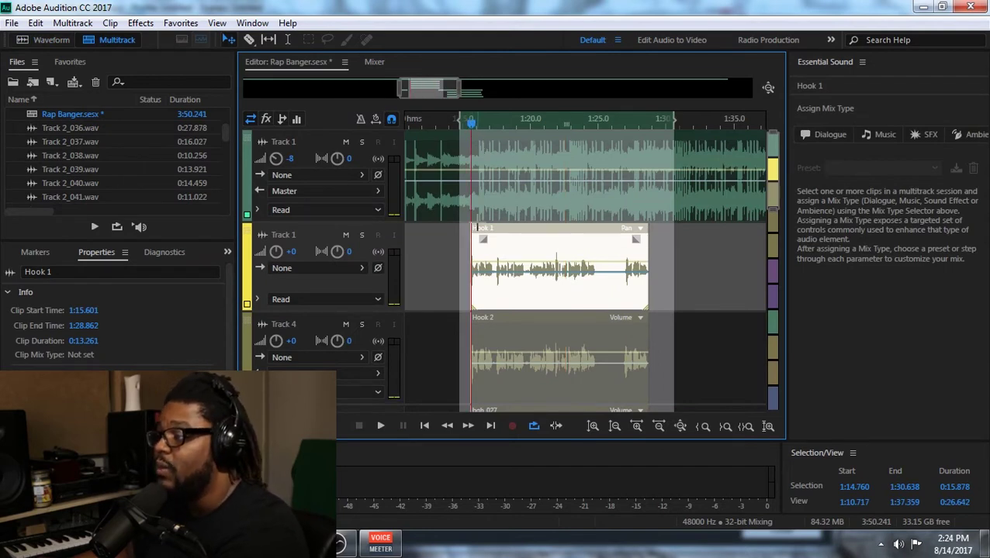
scroll(775, 180, "down", 5)
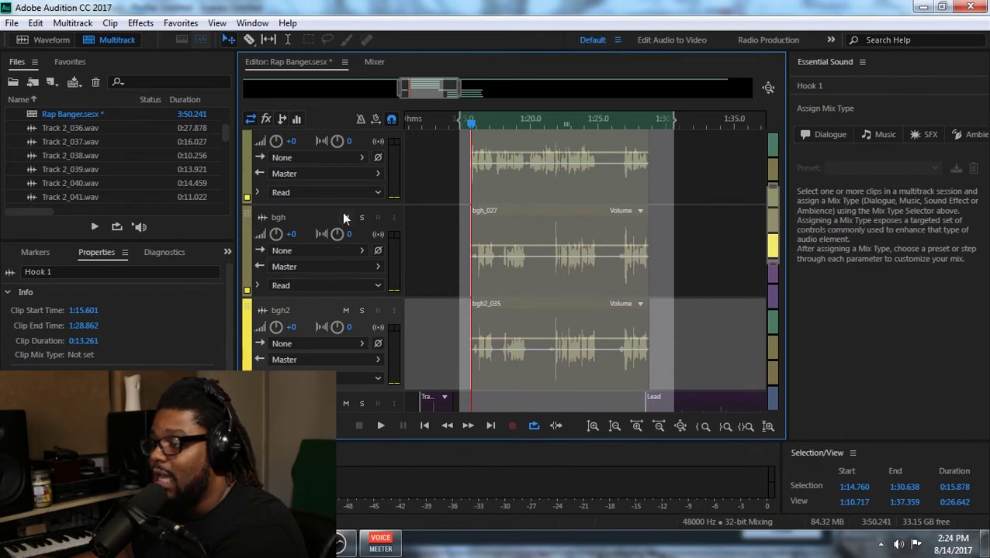
left_click(346, 217)
left_click(345, 310)
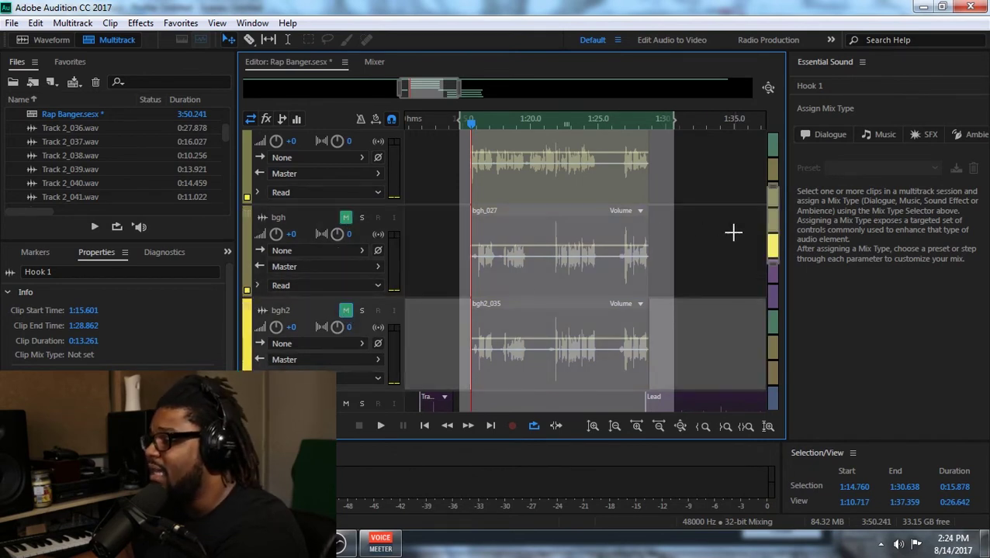
left_click_drag(769, 233, 770, 183)
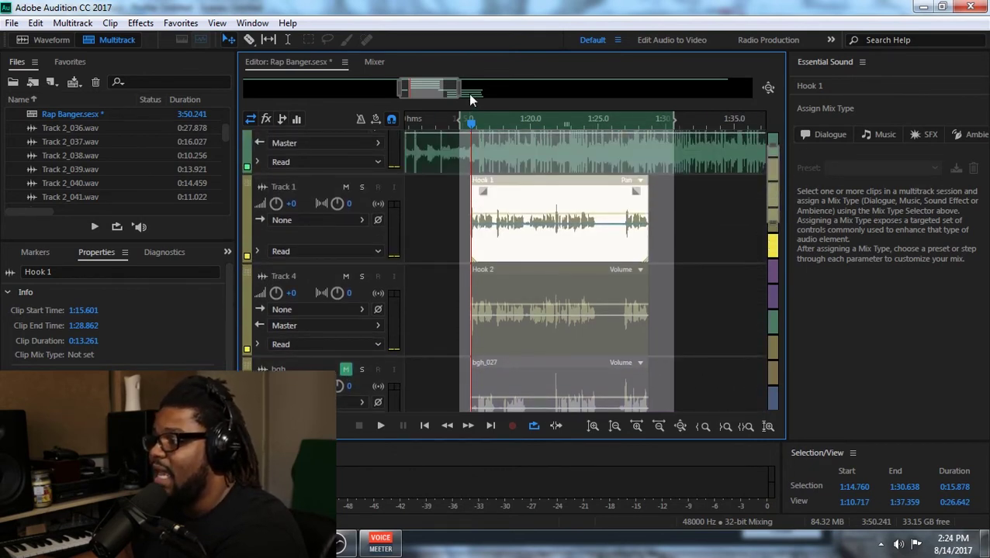
Rename the track that holds the Hook 1 clip as "hook 1" in the mixer
left_click_drag(461, 92, 442, 92)
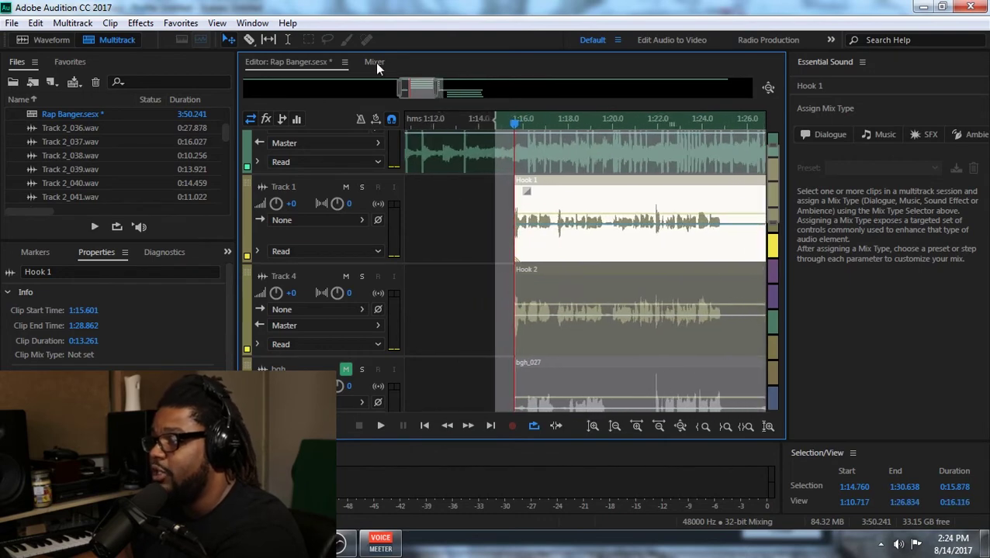
left_click(473, 221)
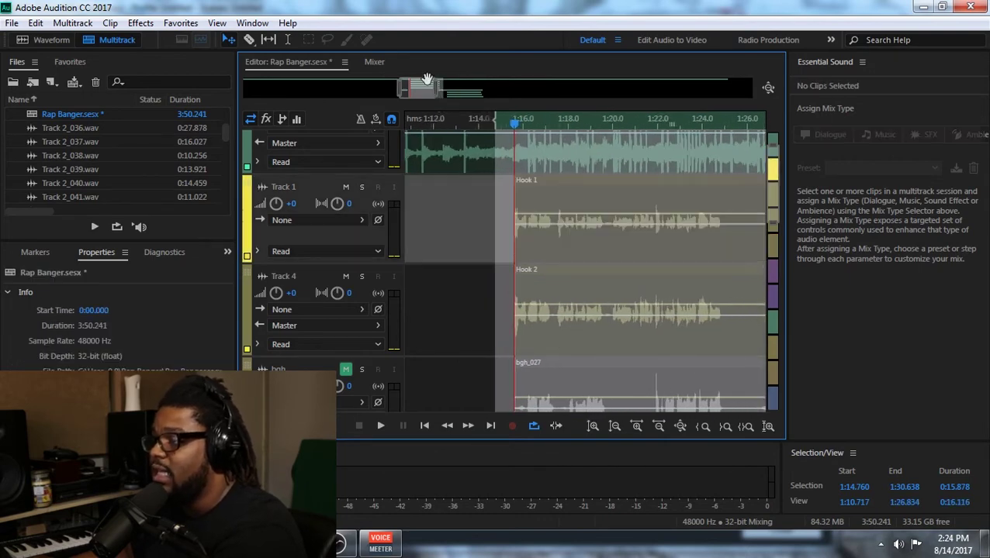
left_click(372, 62)
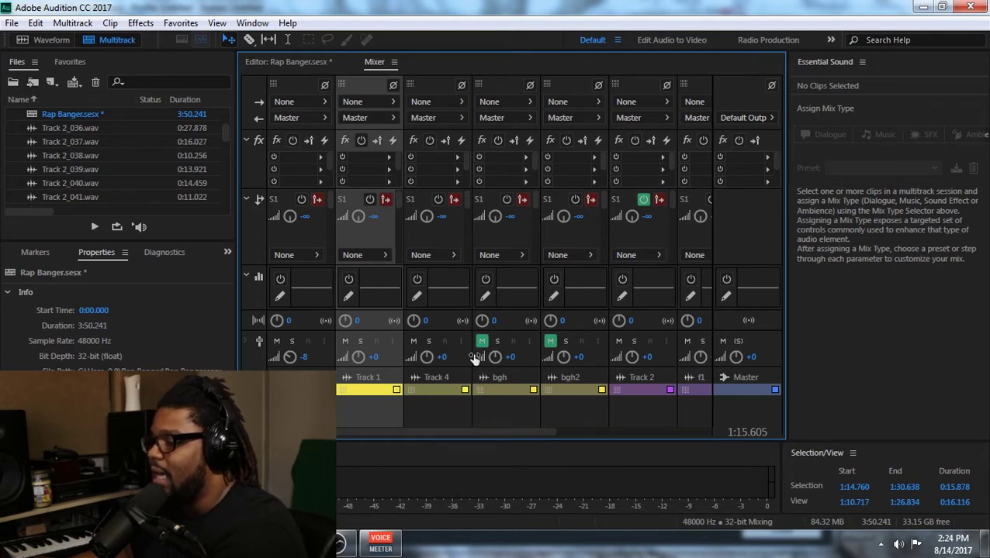
left_click(371, 377)
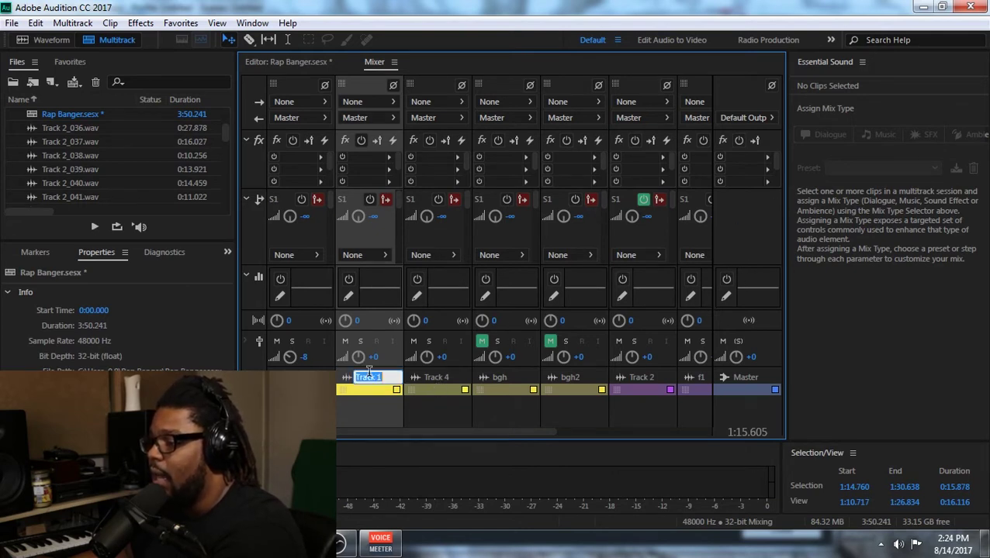
left_click(379, 379)
key("ctrl+a")
type("hook 1")
Rename Track 4 as "hook 2"
left_click(435, 385)
left_click(436, 380)
type("ho")
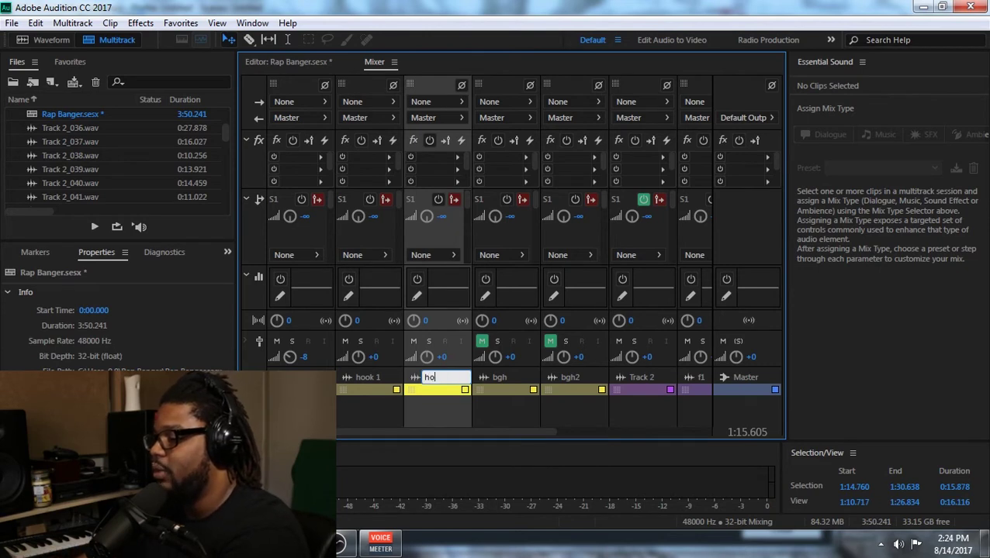
type("ok 2")
key("Return")
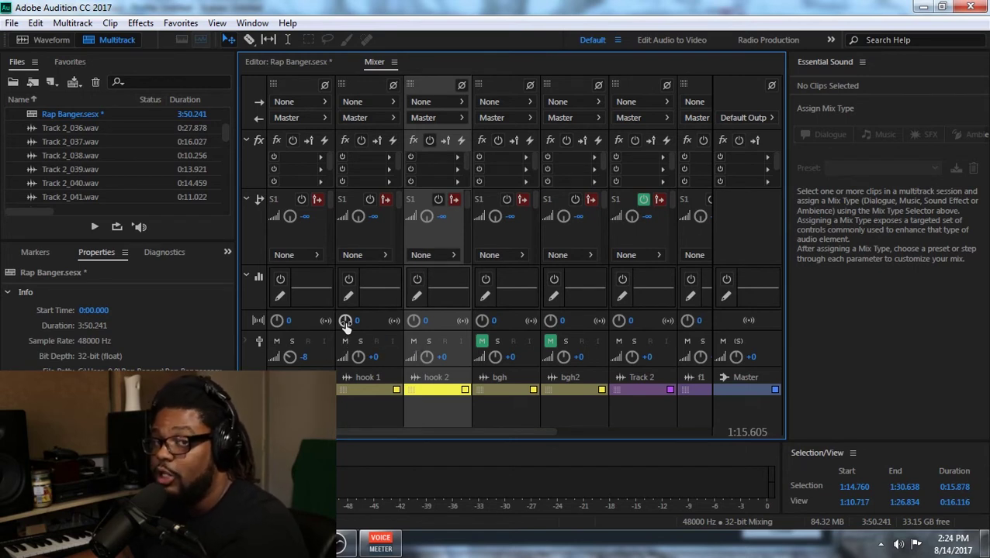
Pan the hook 1 track to L50 and the hook 2 track to R50
left_click_drag(346, 325, 405, 204)
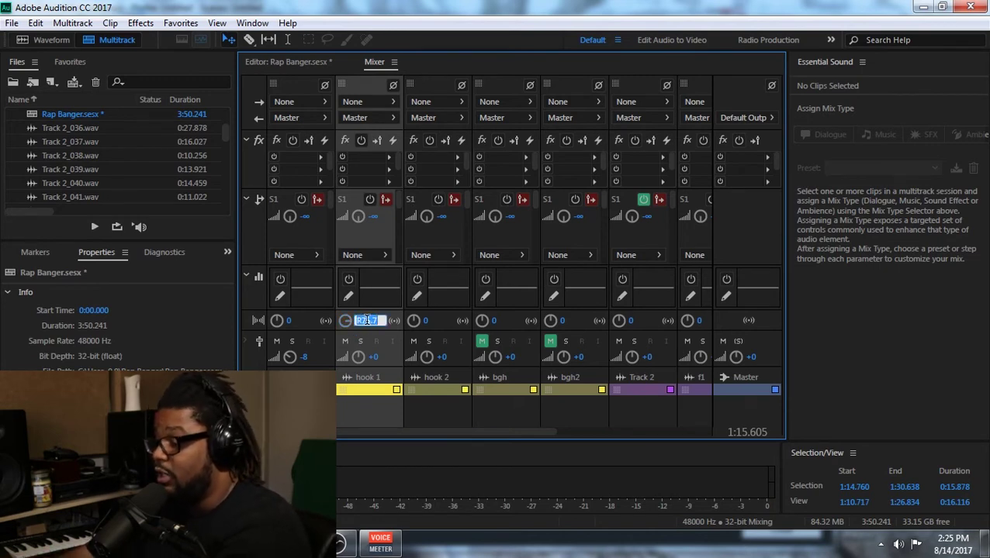
key("BackSpace")
type("L50")
key("Return")
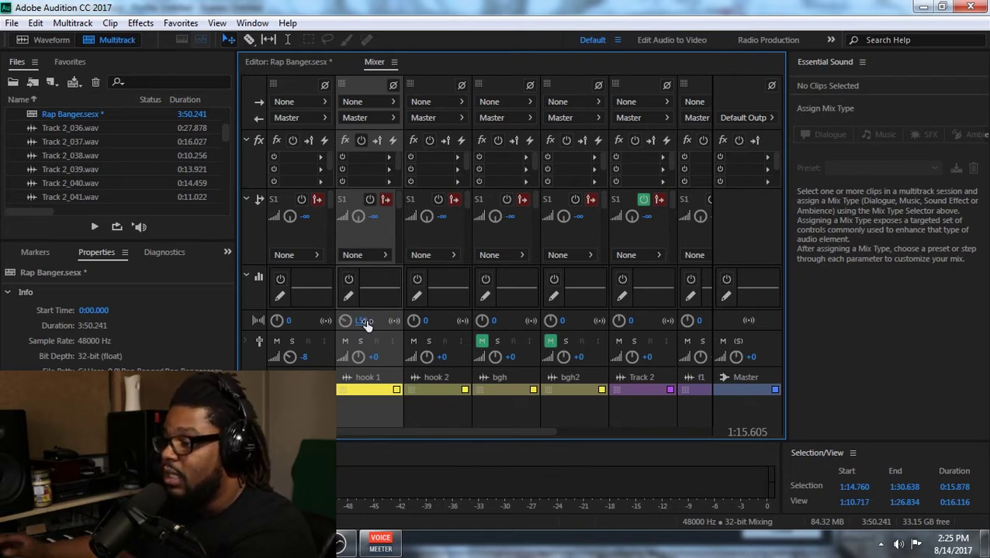
left_click(426, 321)
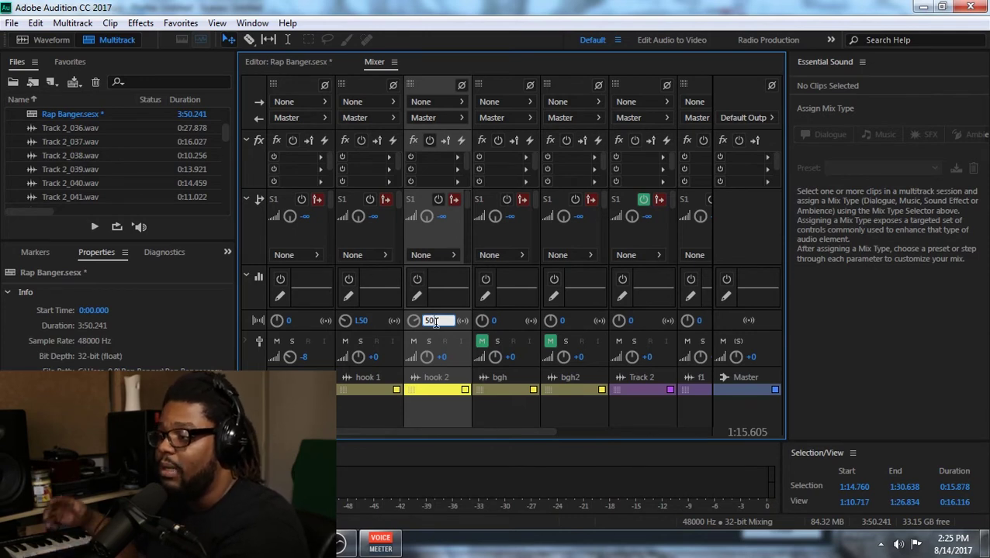
key("Return")
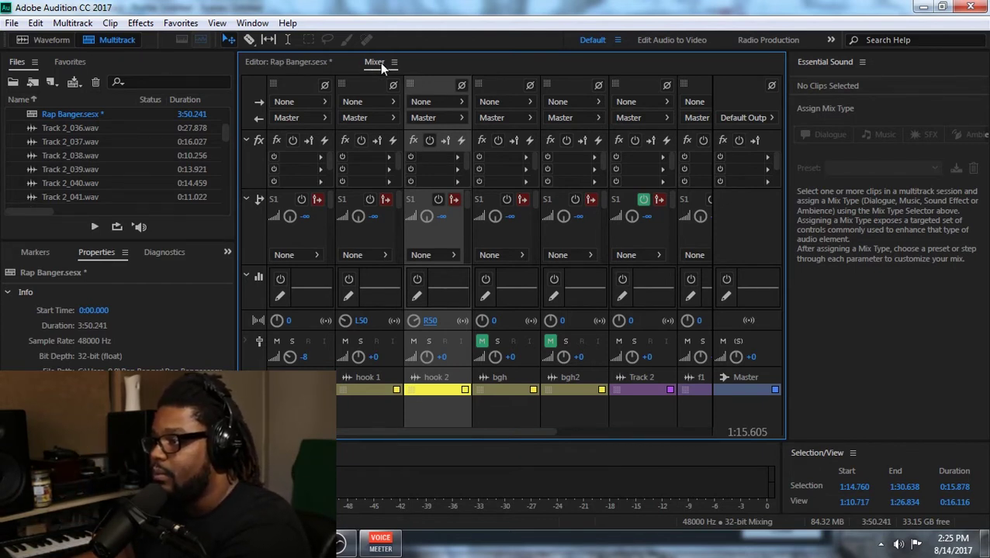
Play the panned hooks over the beat in the multitrack editor, muting the Track 1 instrumental during playback before stopping
key("space")
left_click(282, 62)
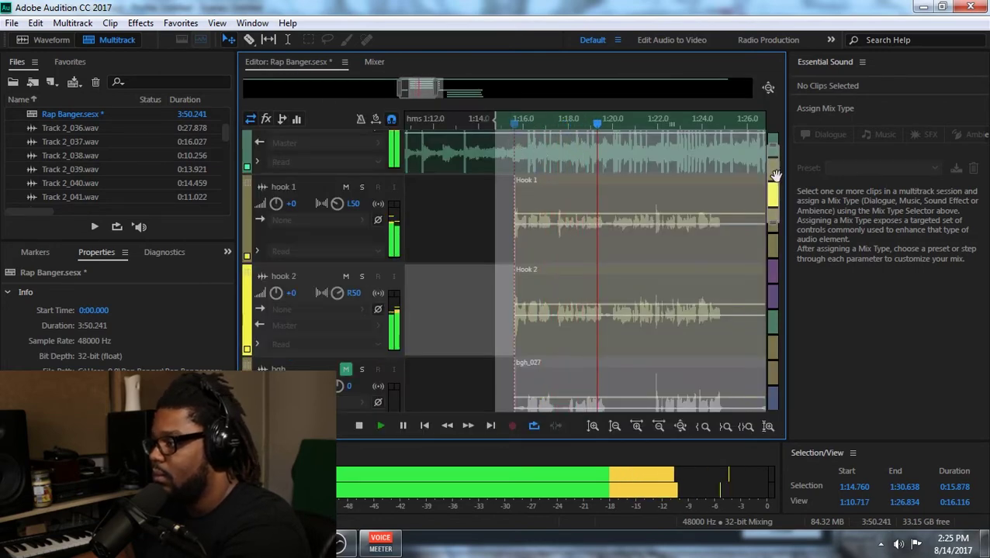
scroll(392, 134, "up", 1)
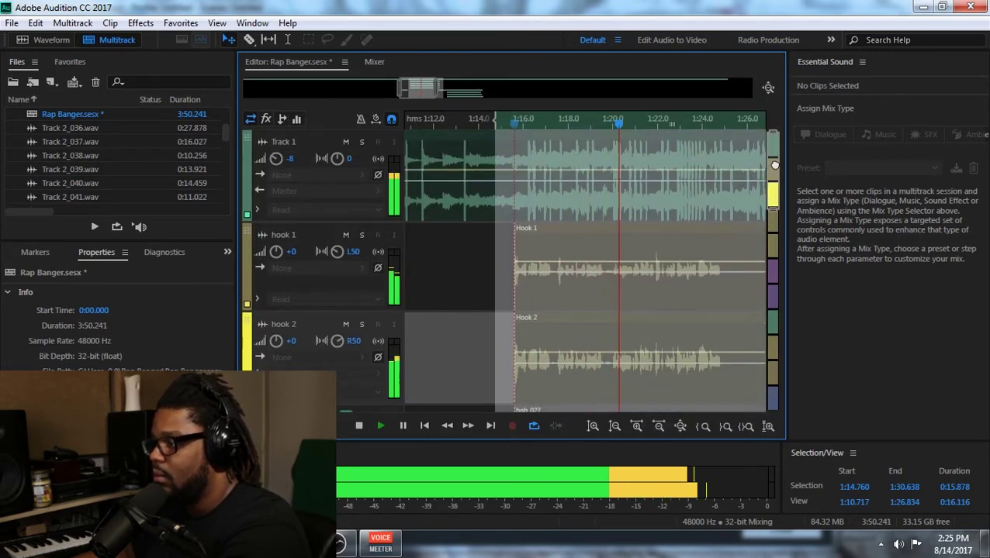
left_click(346, 142)
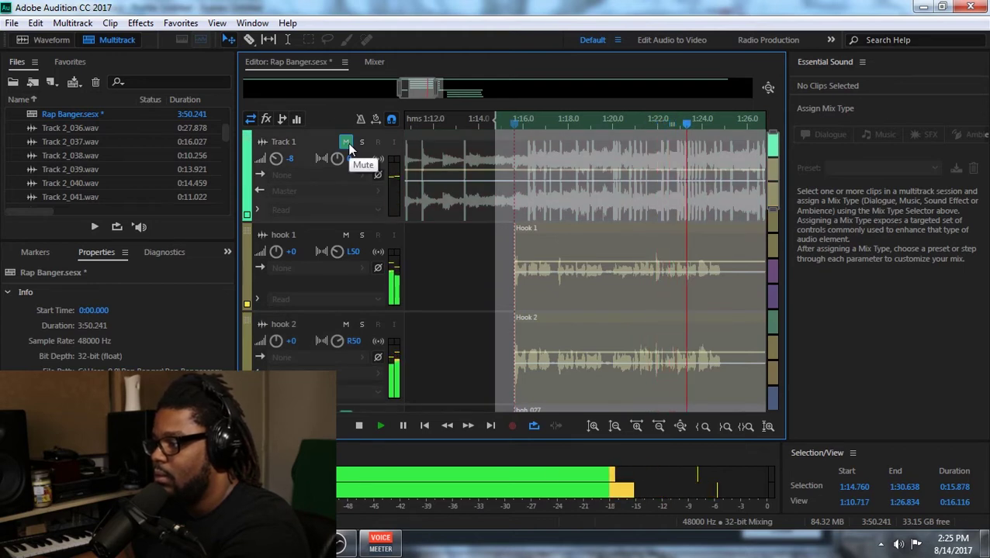
key("space")
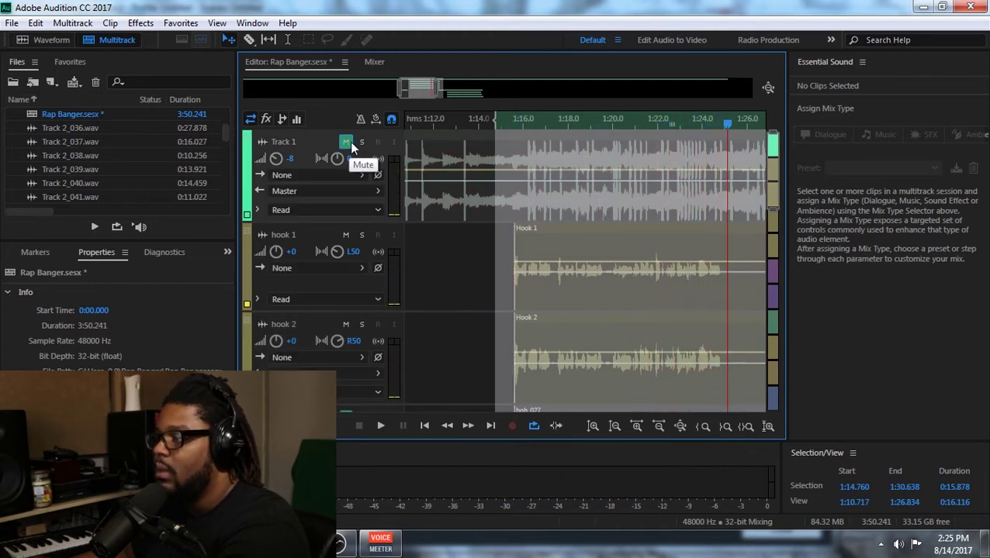
Play the two hook tracks without the beat from just before the first phrase and stop after several seconds
left_click(507, 121)
key("space")
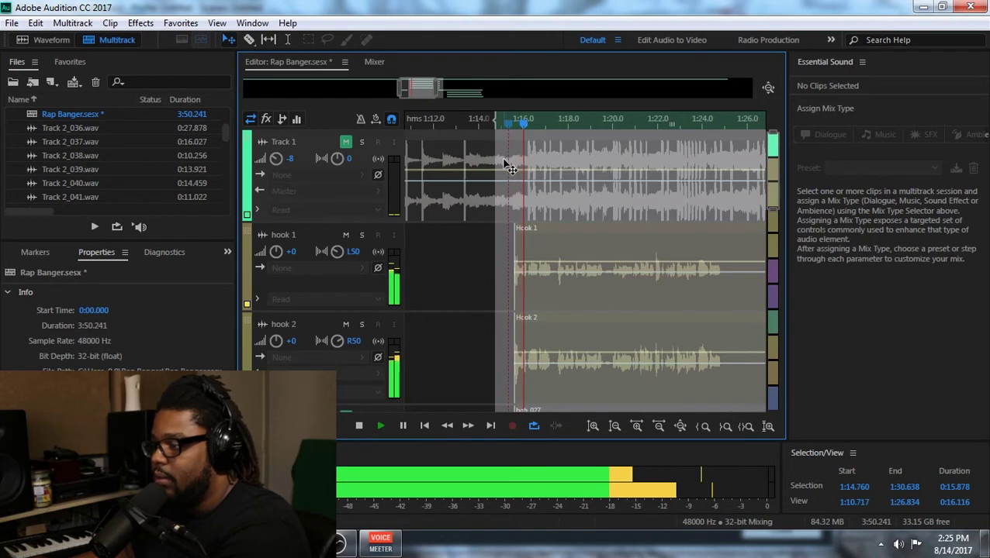
key("space")
Unmute the Track 1 instrumental and the bgh and bgh2 background tracks
left_click(345, 143)
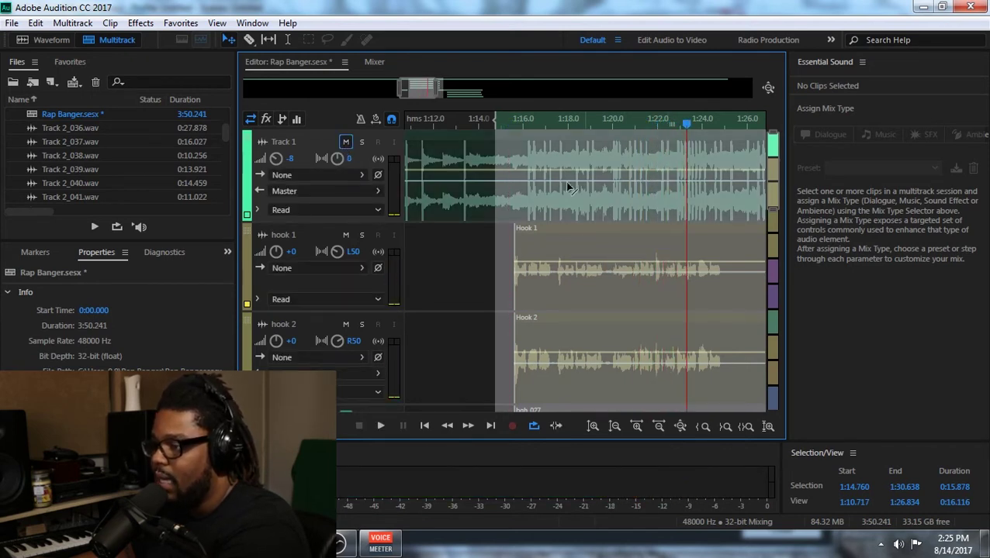
left_click_drag(768, 196, 773, 228)
left_click(346, 228)
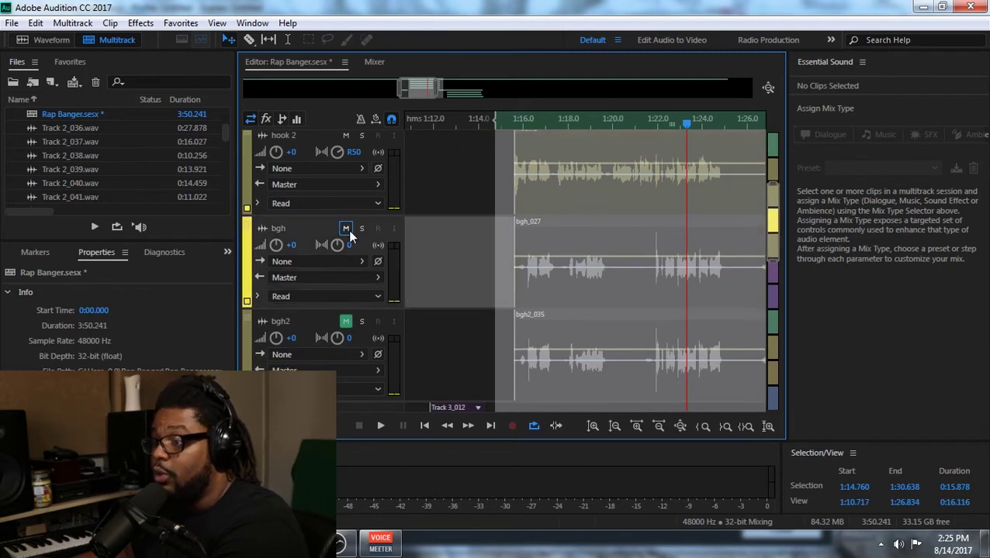
left_click(346, 321)
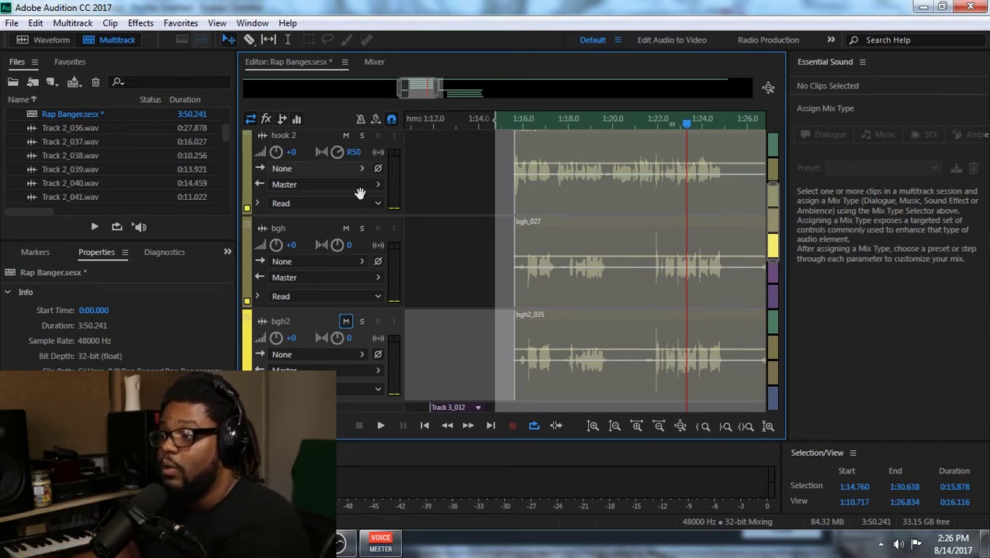
Play the hook with the beat and the unpanned background vocals from just before the first phrase, stopping after a few seconds
left_click_drag(773, 214, 774, 189)
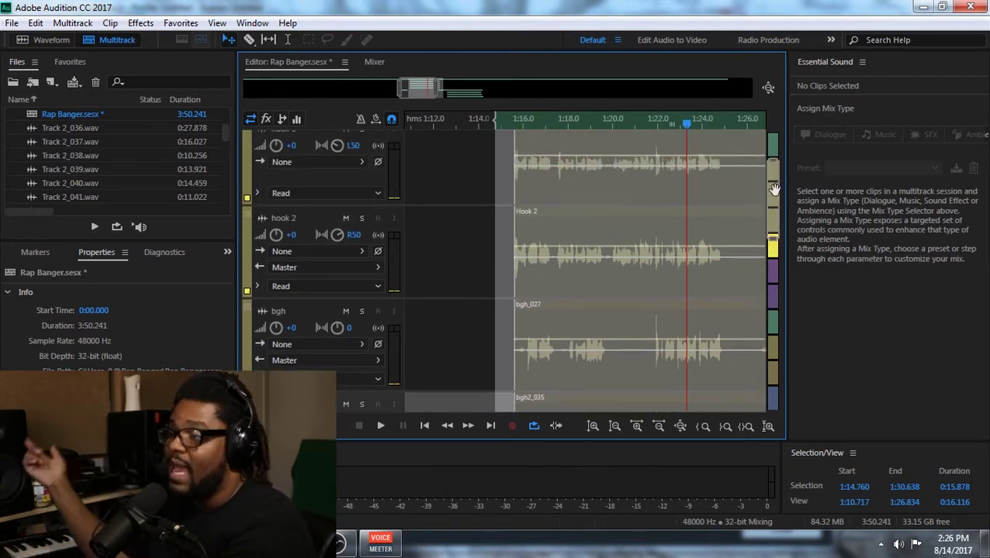
left_click_drag(772, 201, 773, 237)
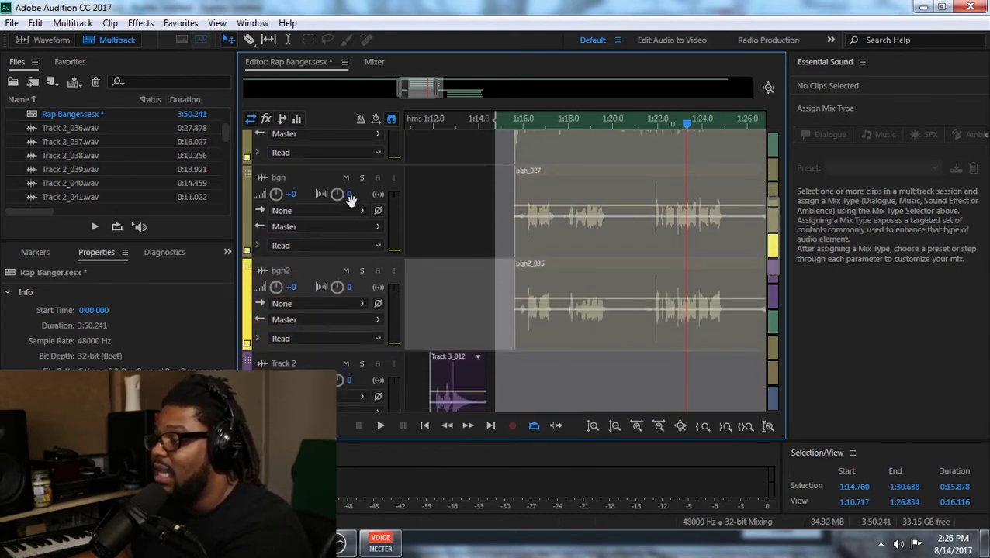
left_click(505, 121)
key("space")
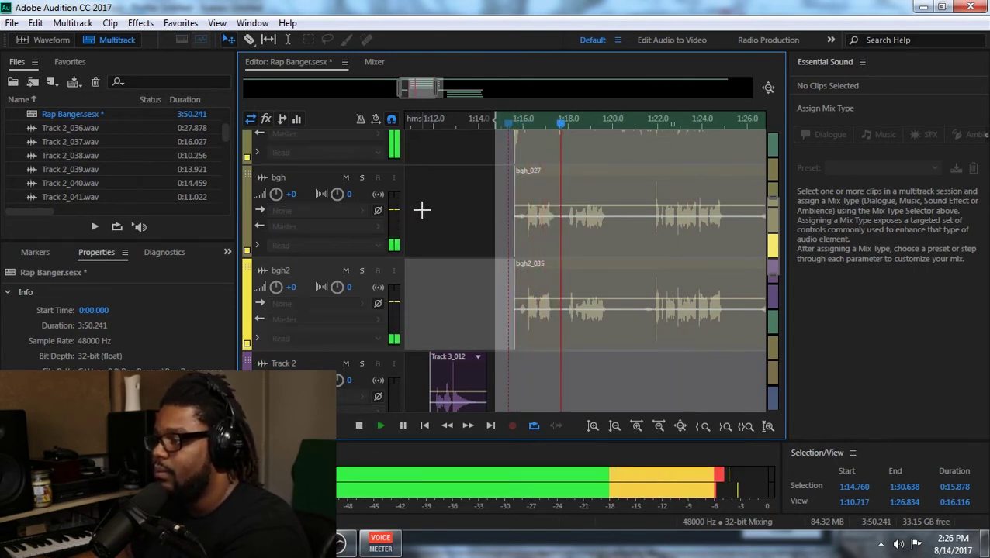
key("space")
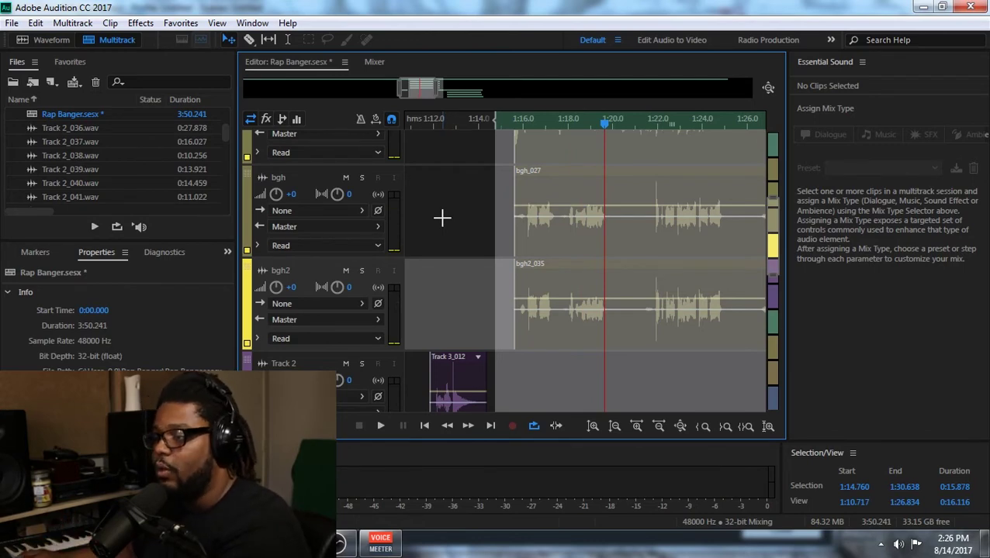
Pan the bgh track to L75 and the bgh2 track to R75 in the mixer
left_click(373, 62)
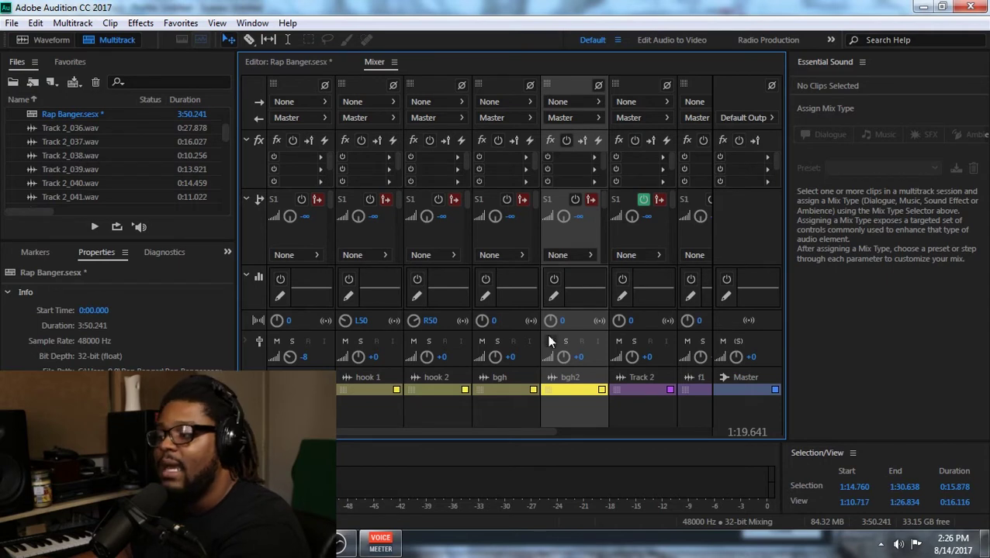
left_click(494, 321)
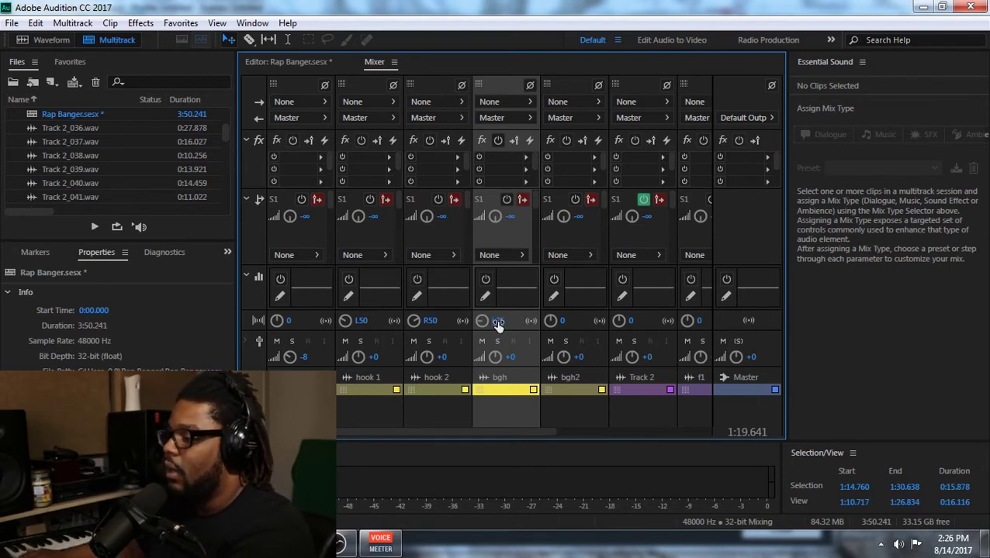
left_click(563, 320)
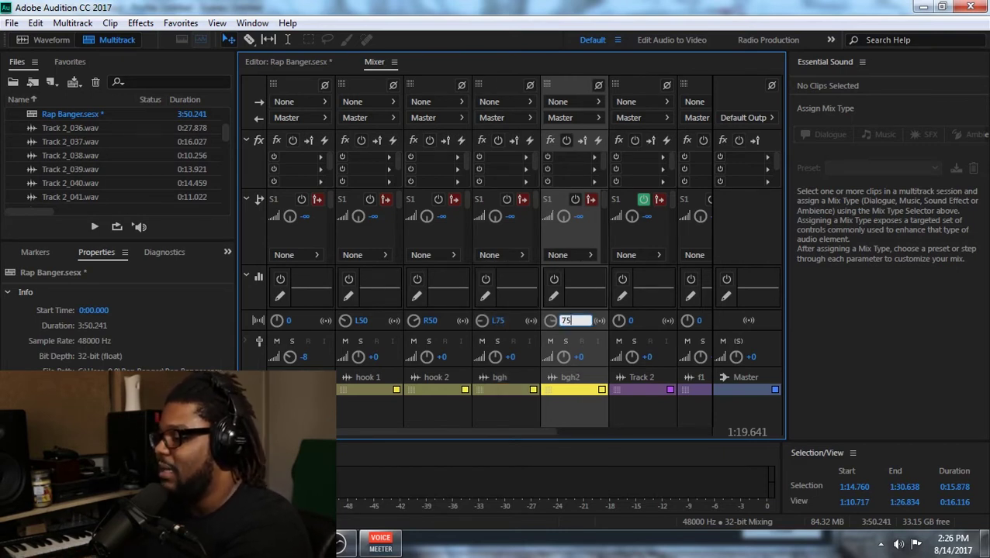
type("75")
key("Return")
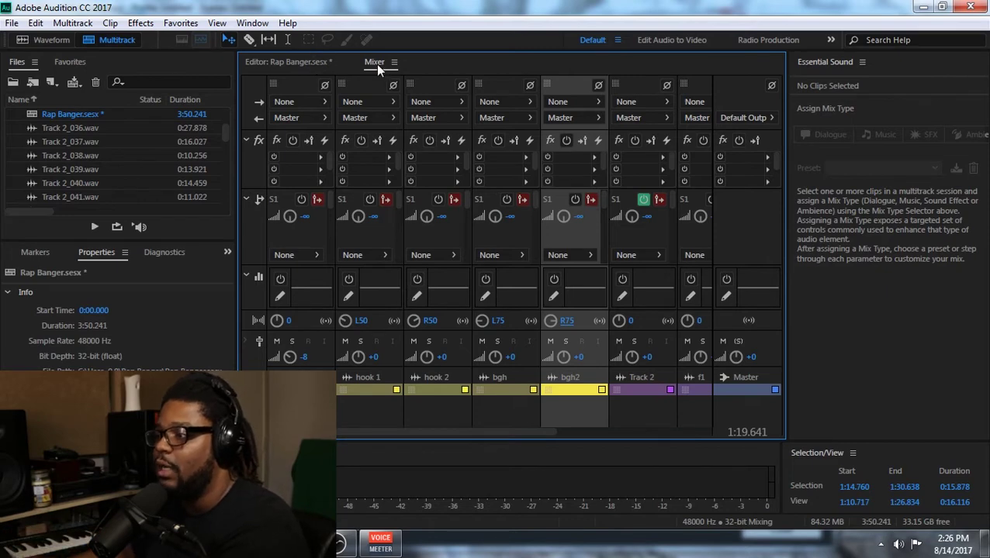
Play the hook with all panned vocals from just before the first phrase in the multitrack editor, then stop near 1:25
left_click(290, 60)
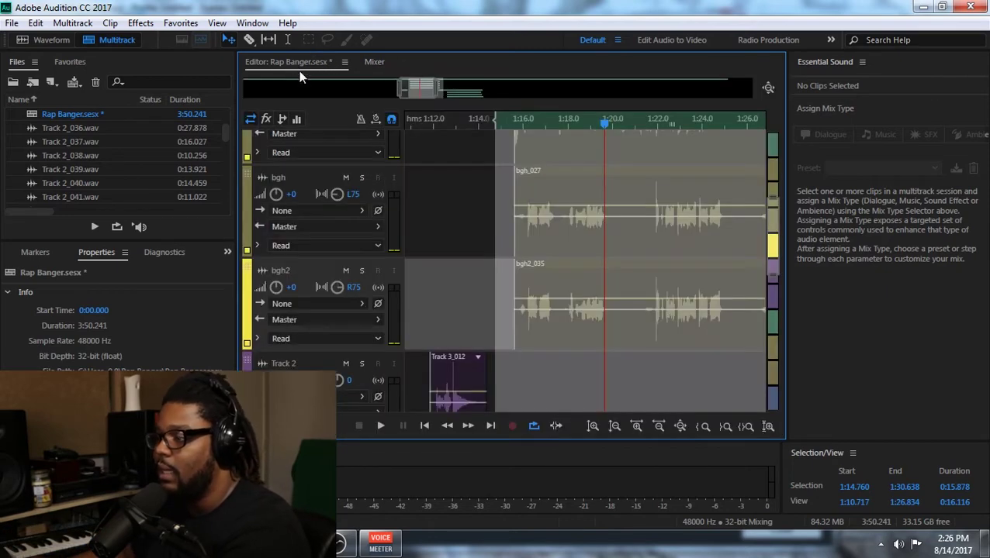
left_click(505, 122)
key("space")
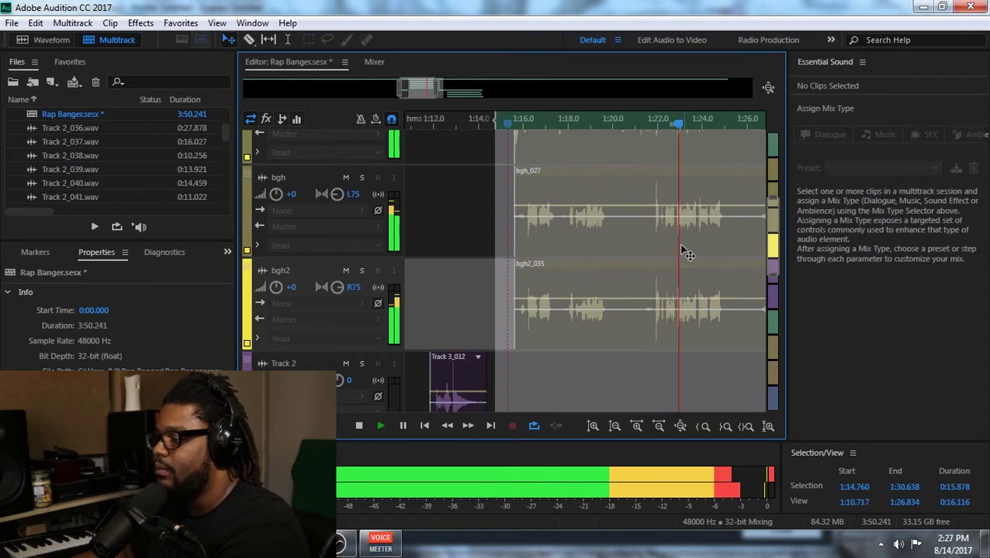
key("space")
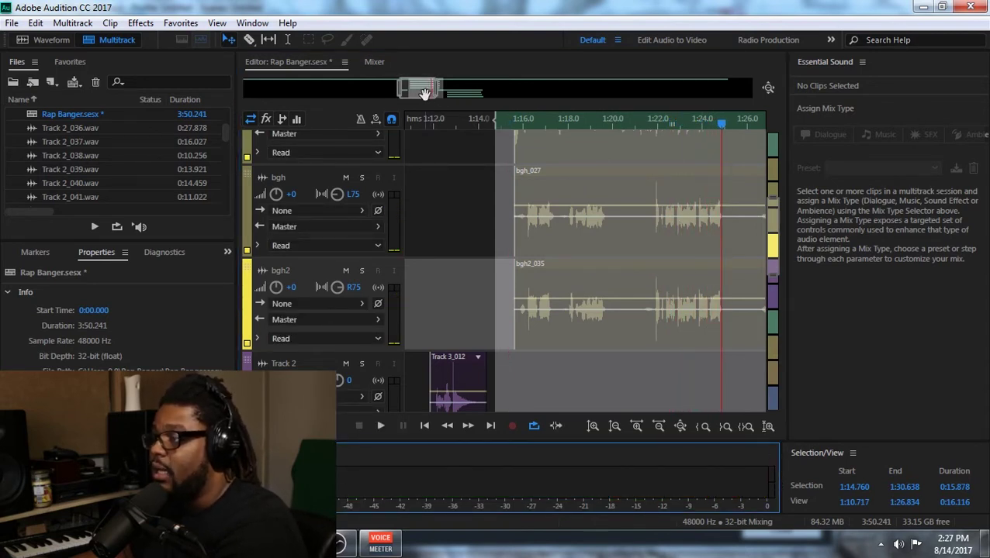
left_click_drag(426, 93, 431, 97)
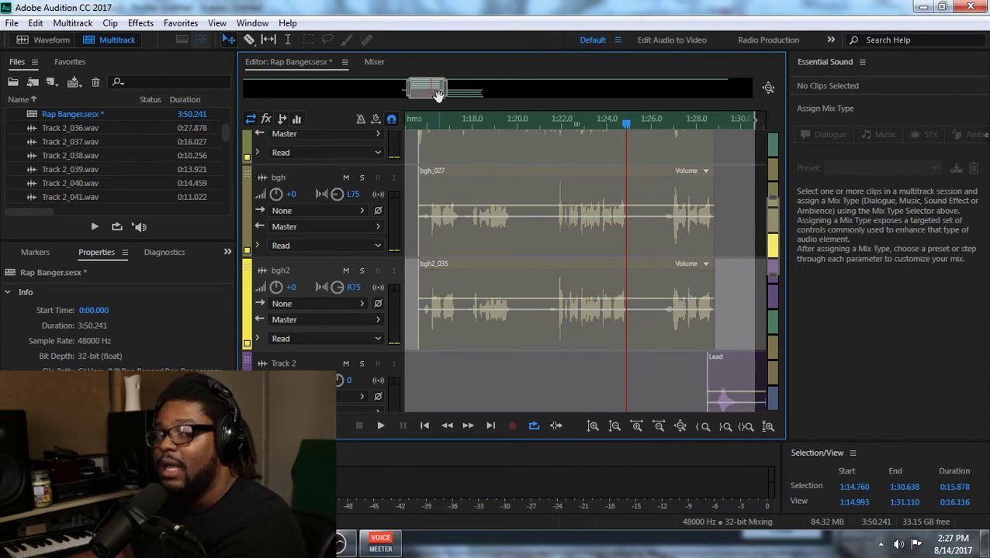
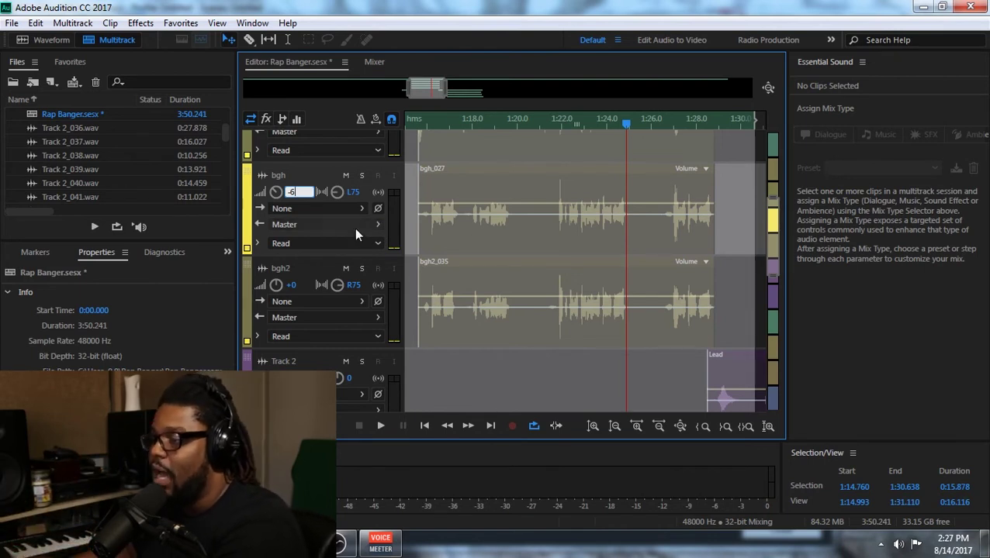
Set the volume of the bgh and bgh2 tracks to -6 dB
key("Return")
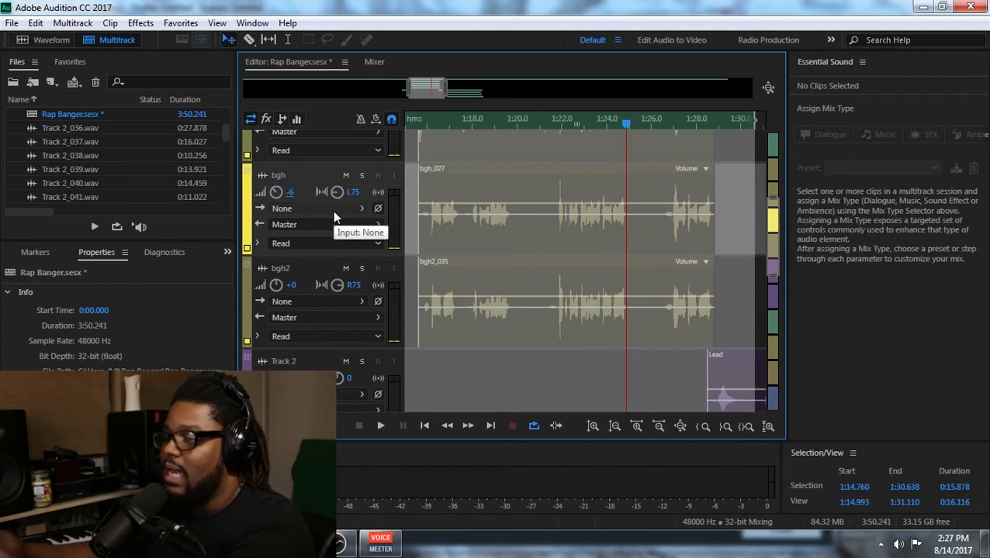
left_click(293, 287)
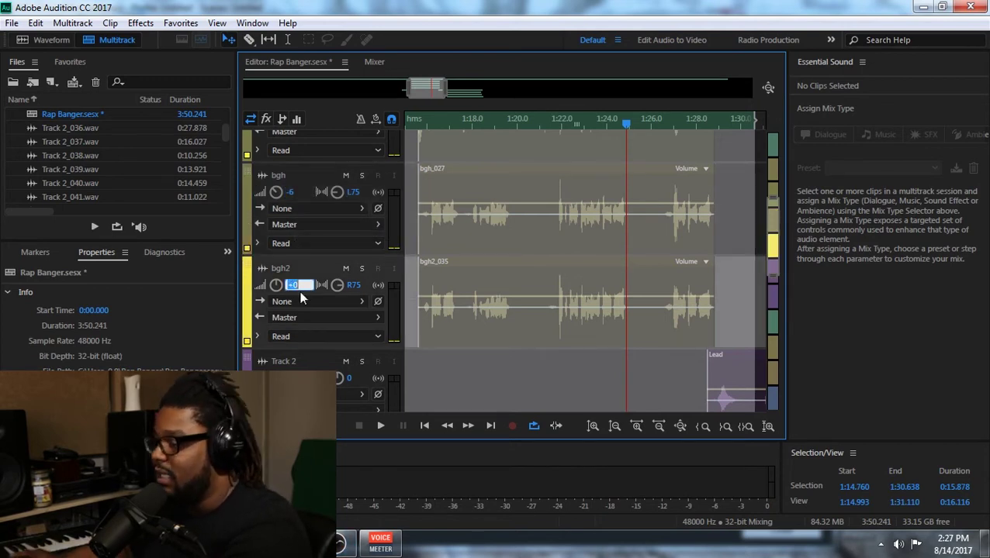
type("-6")
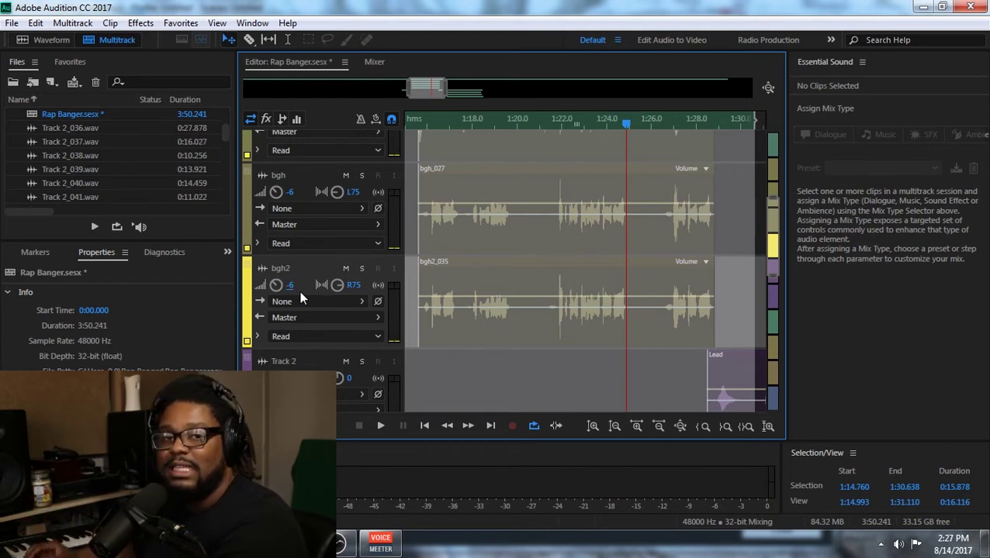
Play the hook with the lowered background vocals from just before the first phrase, stopping near 1:20
left_click(414, 127)
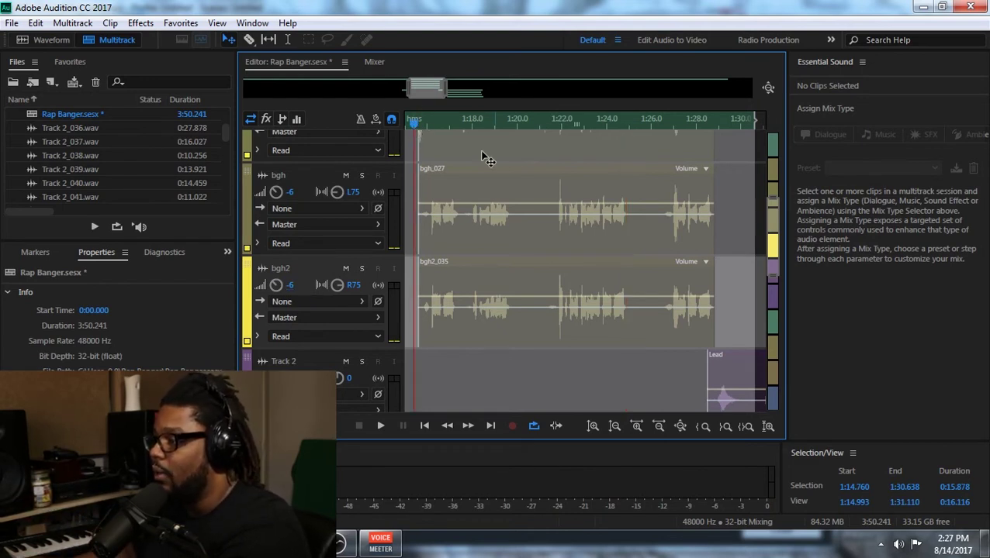
key("space")
scroll(774, 225, "up", 1)
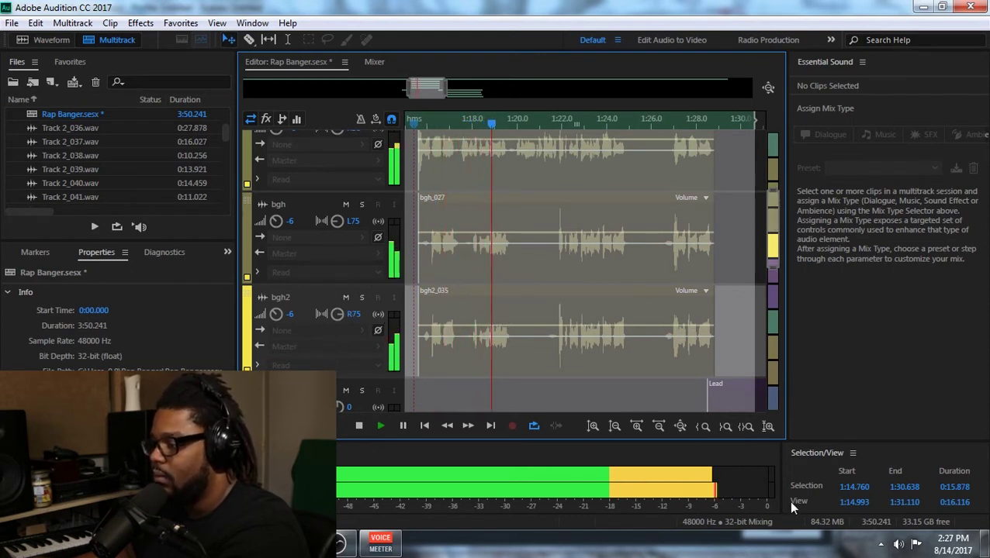
key("space")
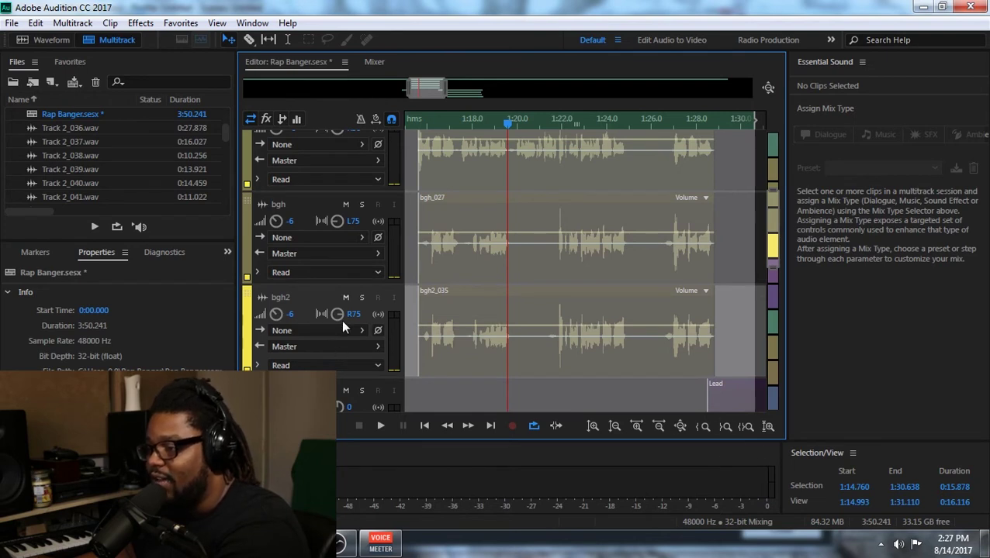
Reset the bgh and bgh2 track volumes to 0 dB, play the hook for comparison, and clear the clipping indicator
left_click(286, 221)
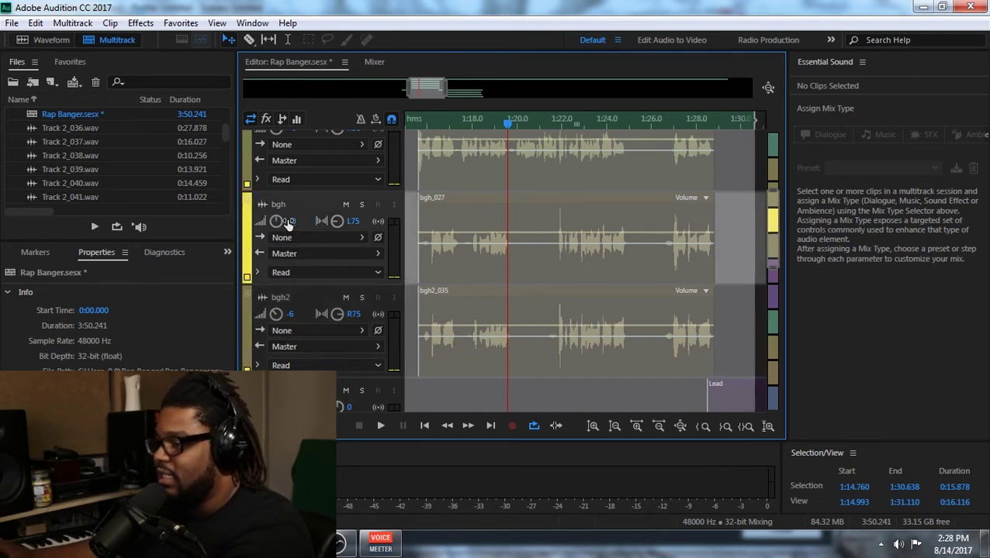
left_click(292, 314)
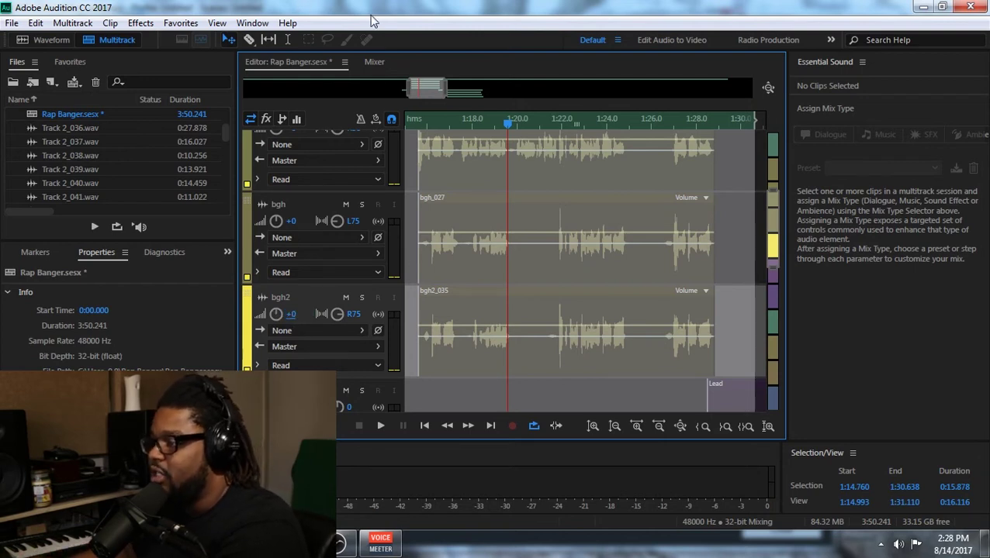
left_click(419, 127)
key("space")
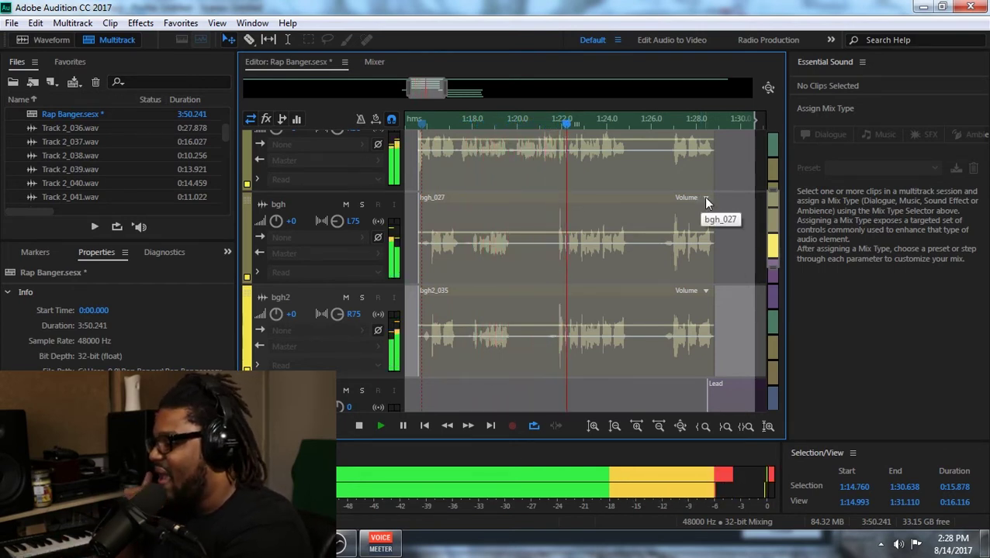
key("space")
left_click(771, 470)
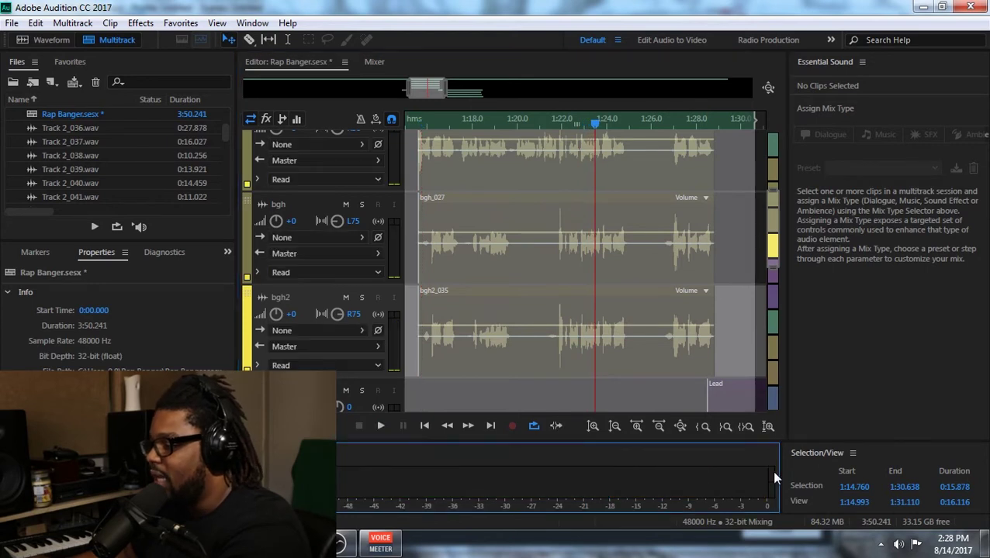
Return the bgh and bgh2 background vocal tracks to a volume of -6 dB
left_click(293, 219)
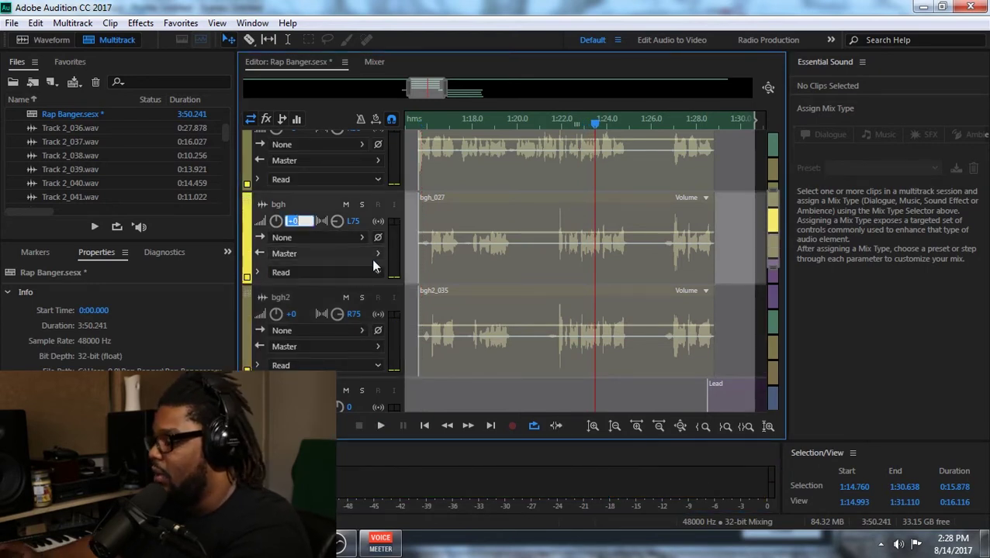
type("-6")
key("Return")
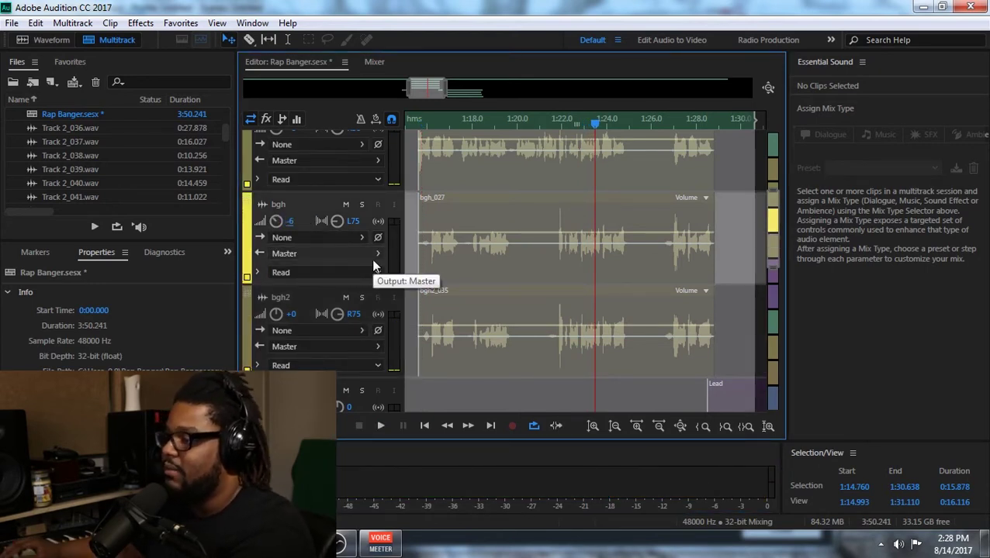
left_click(293, 313)
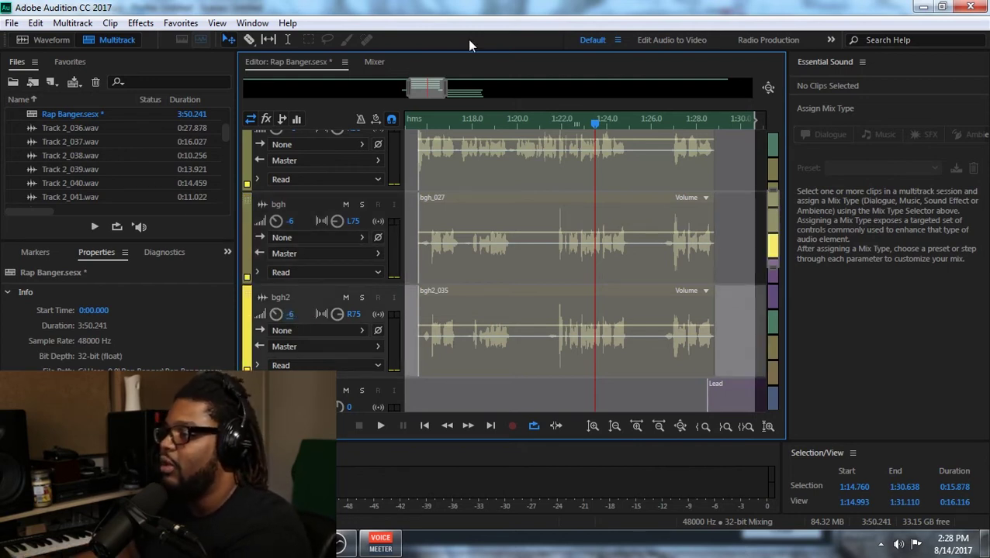
Play the hook from its start with the background vocals at -6 dB to check the master level, stopping near 1:20
left_click(418, 125)
key("space")
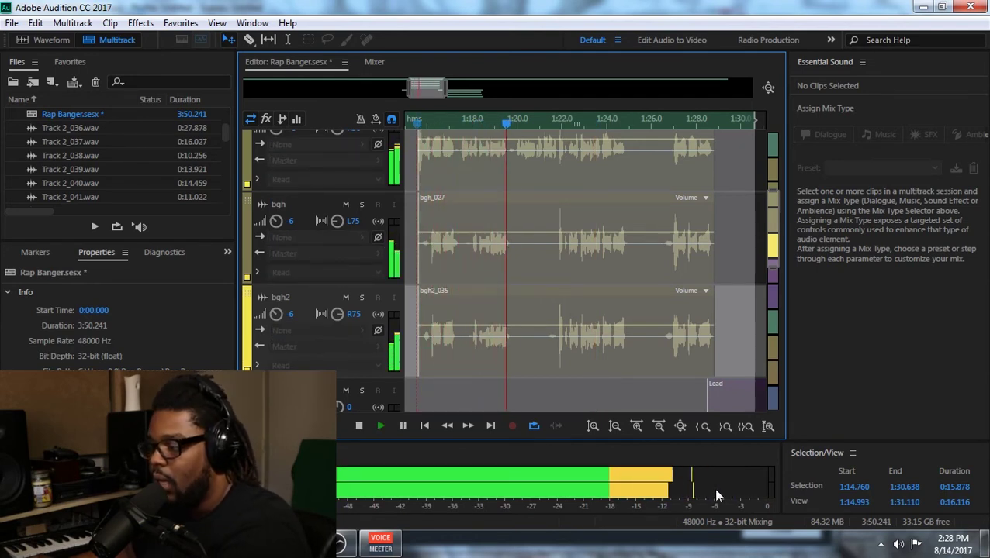
key("space")
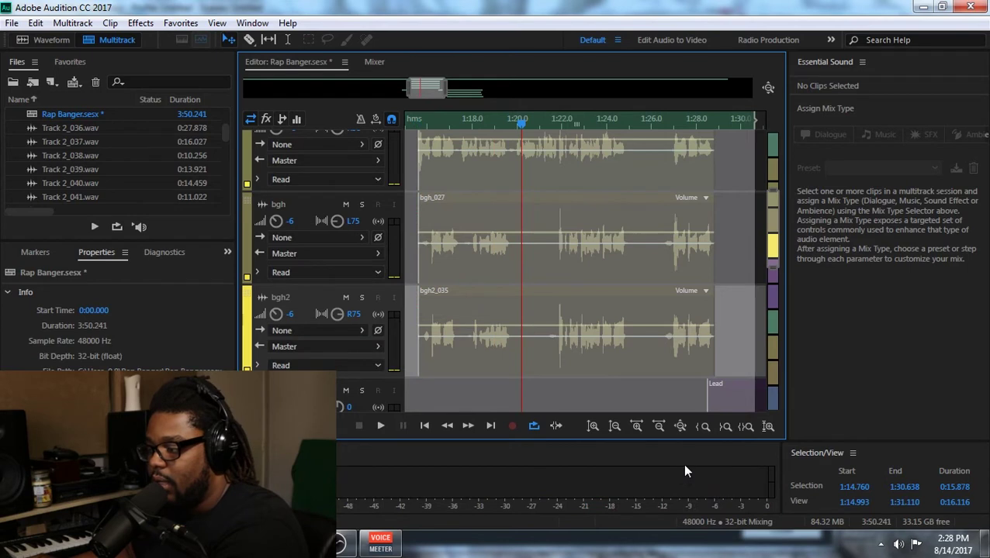
Start the hook playing from just before its first phrase and bring the hook 1 and hook 2 tracks into view
left_click(416, 124)
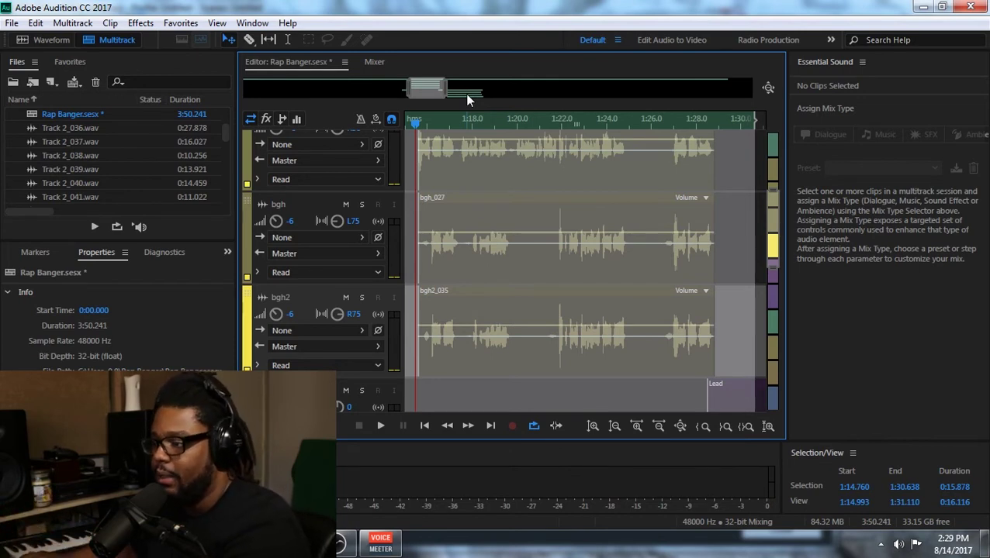
key("space")
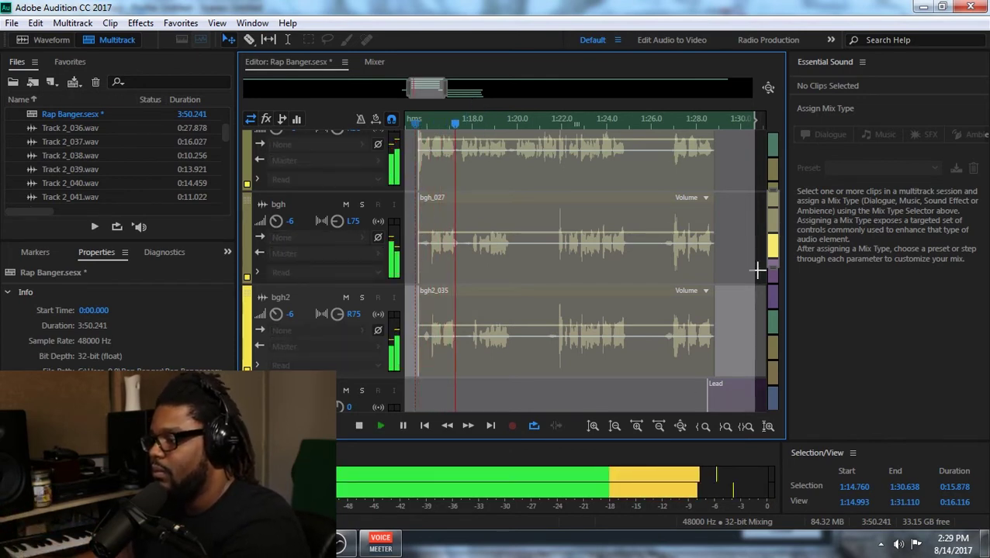
scroll(773, 247, "up", 1)
scroll(773, 247, "up", 5)
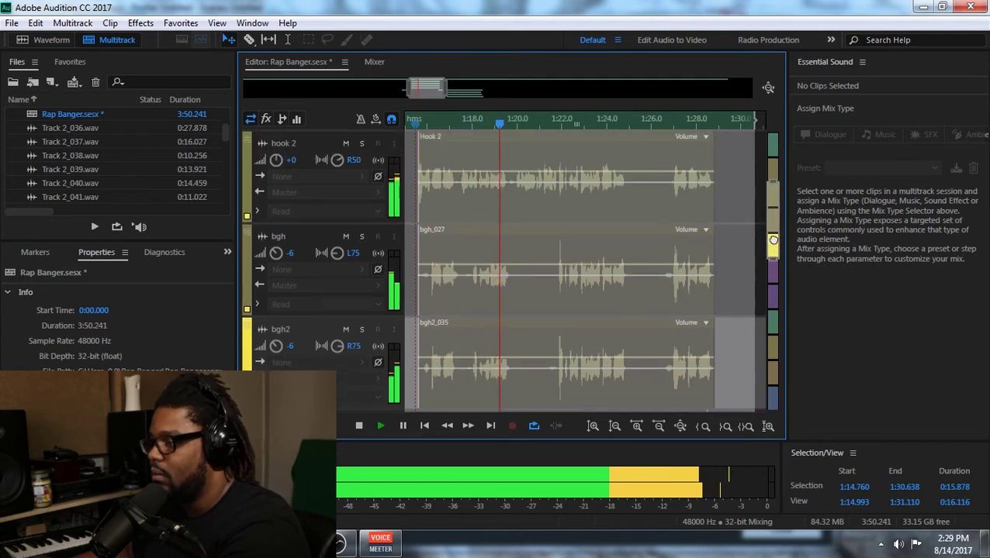
Set the volume of the hook 1 and hook 2 tracks to -1 dB, stopping playback after the hook ends
left_click(294, 166)
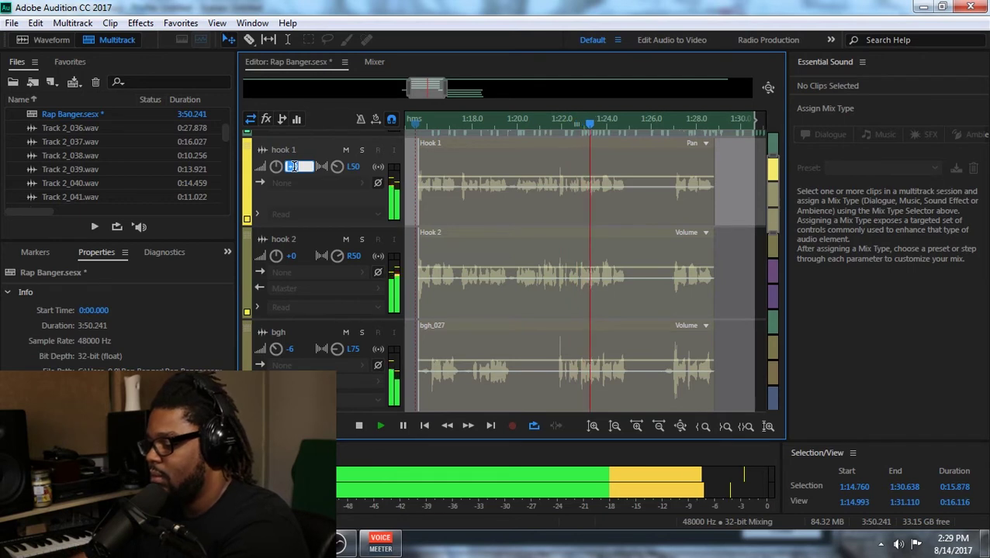
type("01")
key("BackSpace")
key("BackSpace")
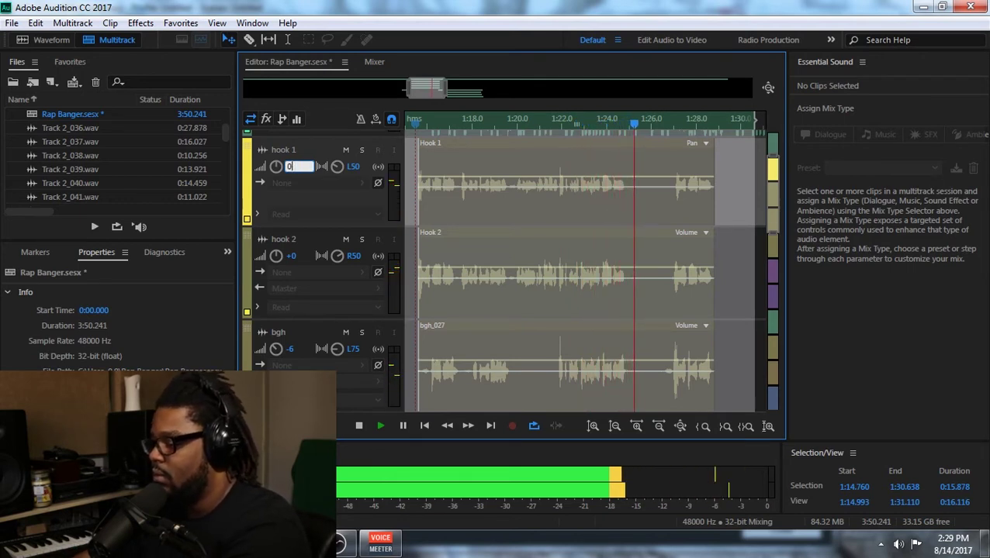
type("-")
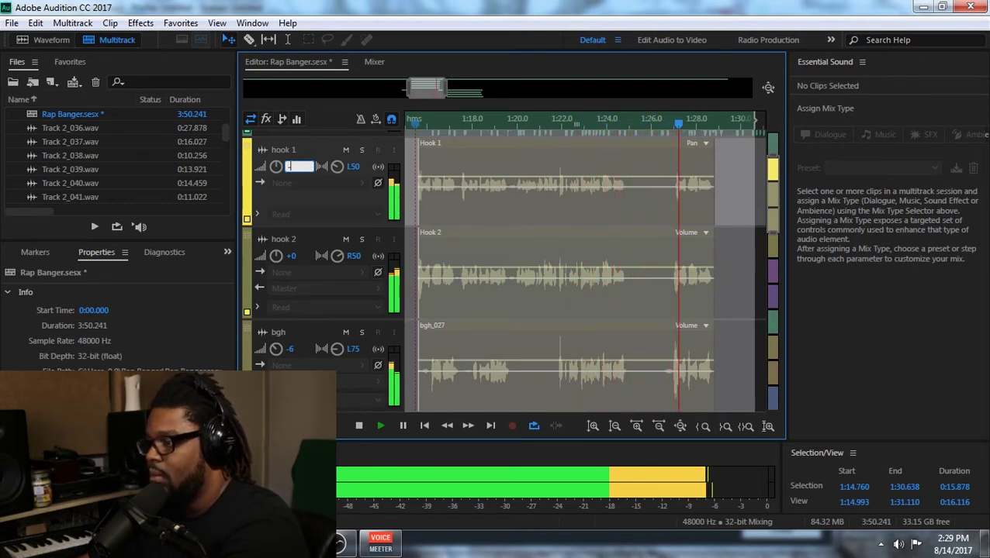
type("1")
key("Return")
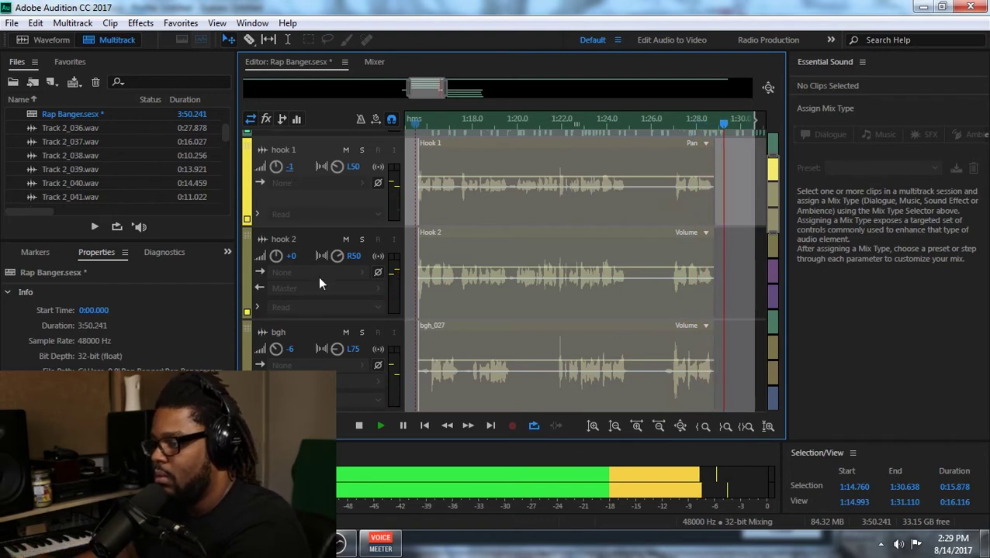
key("space")
left_click(290, 256)
type("-")
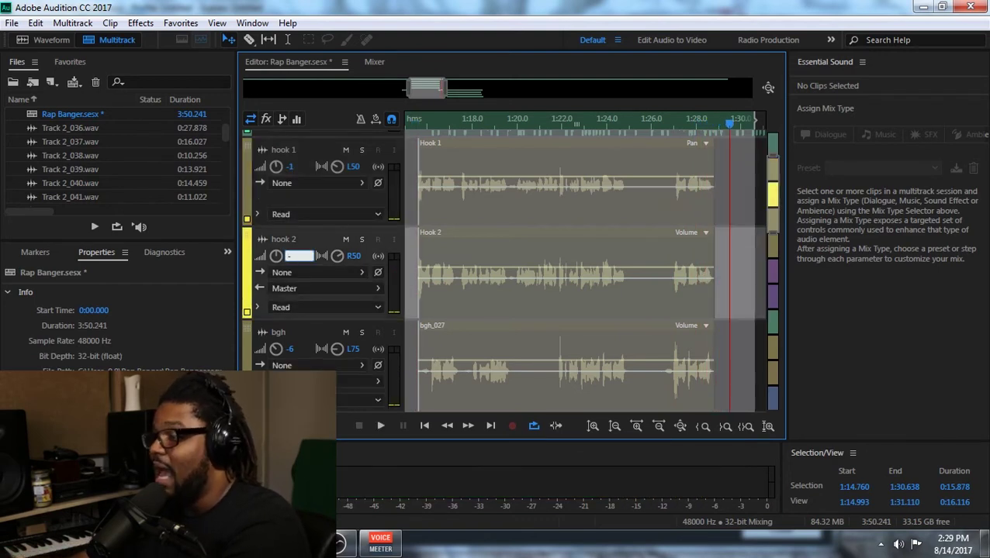
type("1")
key("Return")
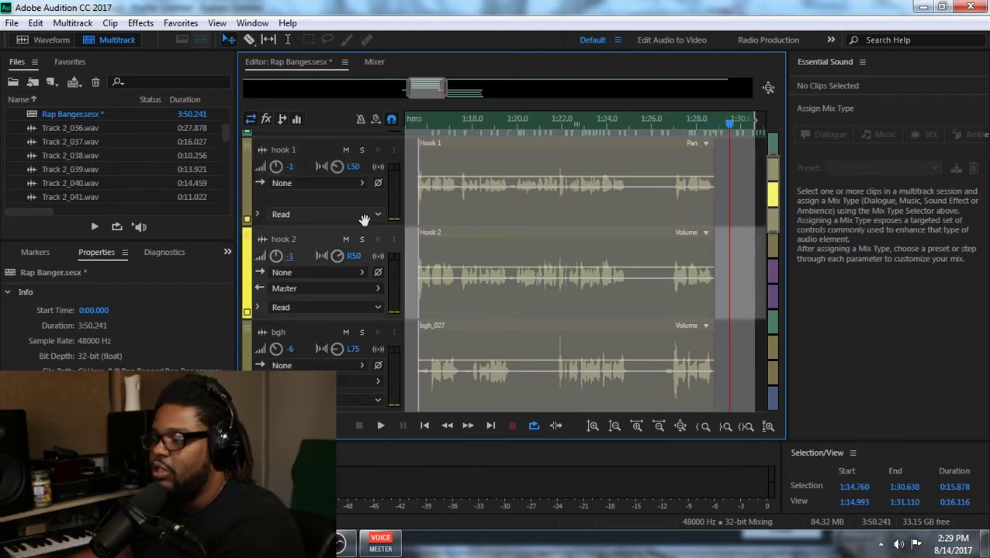
Play the rebalanced hook from its first phrase to check the overall level, stopping near 1:24
left_click(421, 123)
key("space")
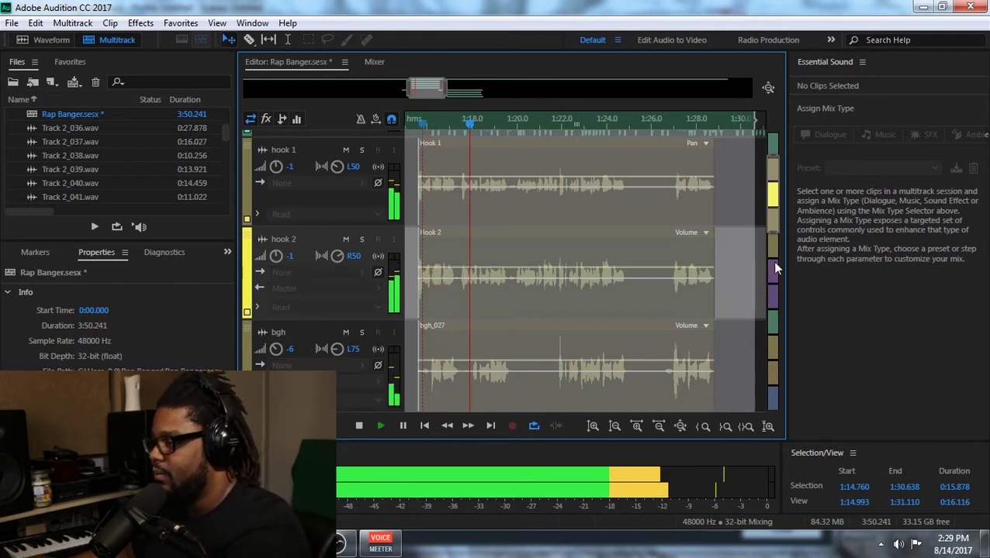
scroll(774, 235, "down", 1)
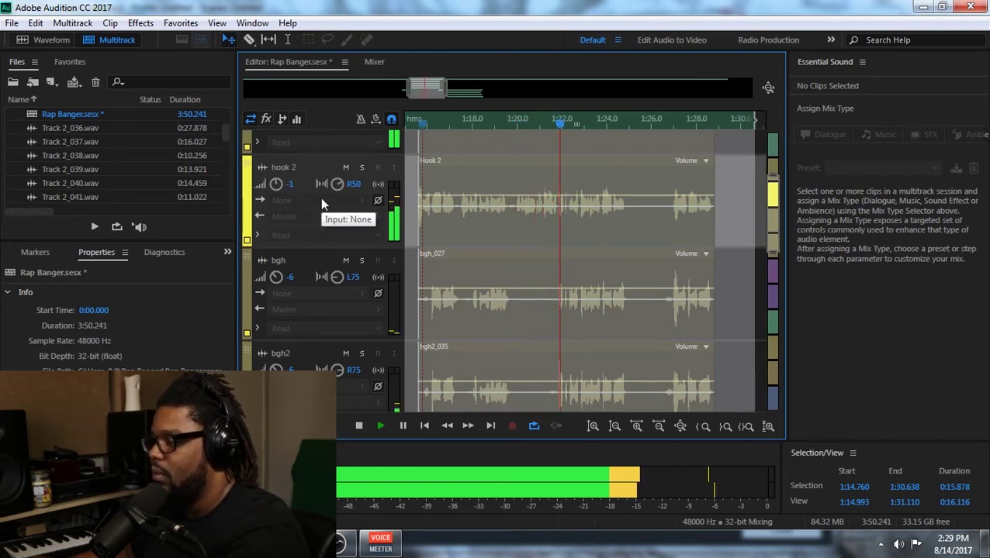
key("space")
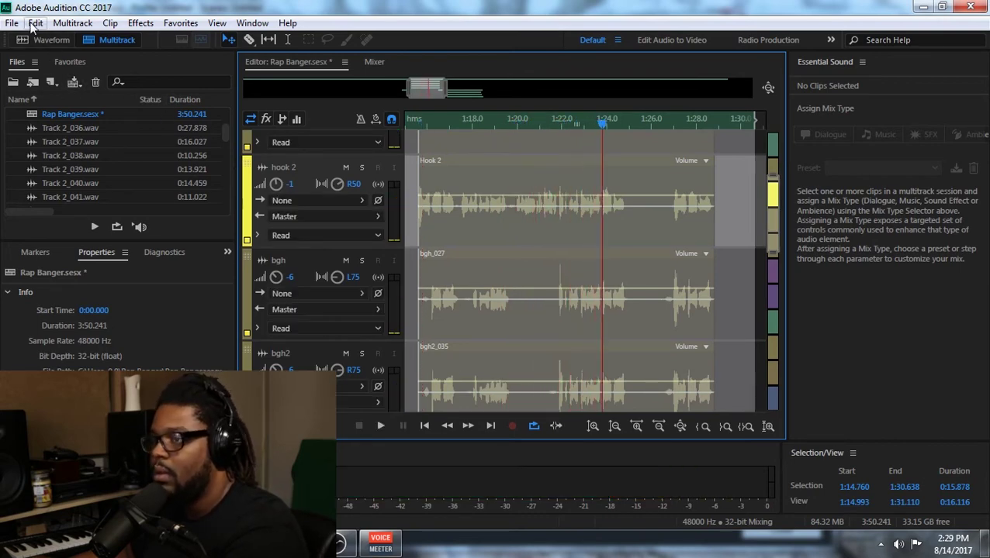
Save the Rap Banger.sesx session, including the changes to Track 3_023.wav
left_click(11, 23)
left_click(66, 201)
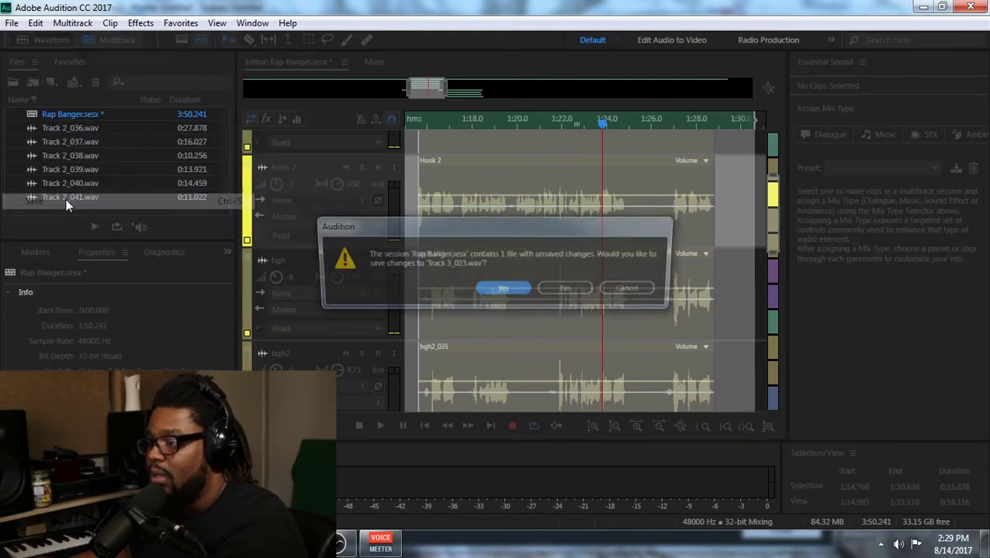
left_click(500, 291)
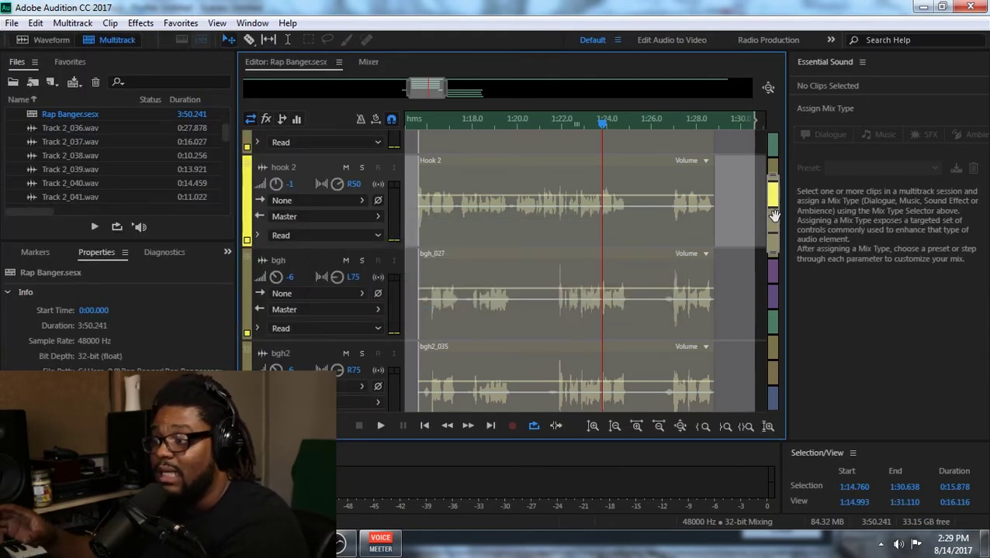
Bring the Track 2 and f1 verse tracks into view and try to play the verse from the Lead clip's first phrase near 1:31
left_click_drag(774, 215, 781, 267)
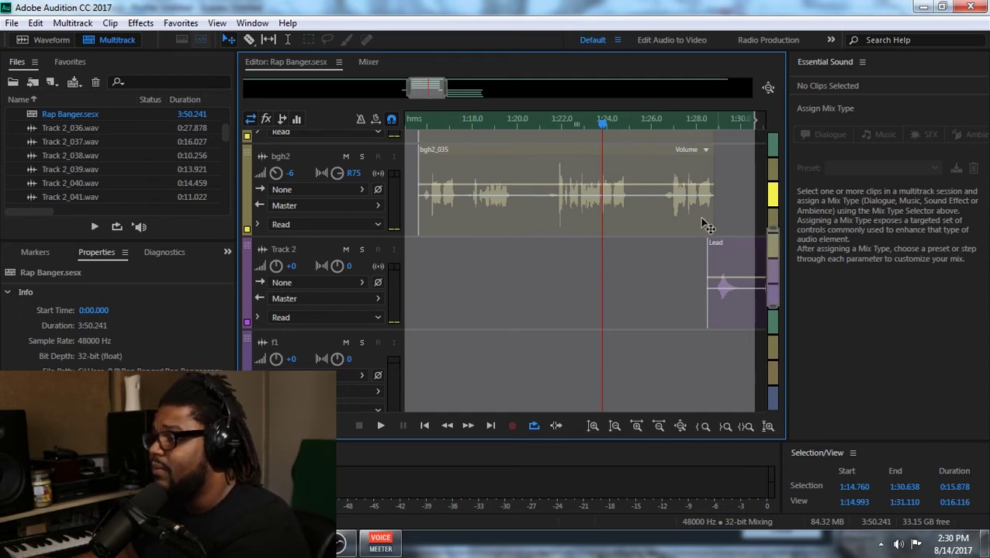
scroll(772, 263, "down", 2)
scroll(776, 261, "up", 2)
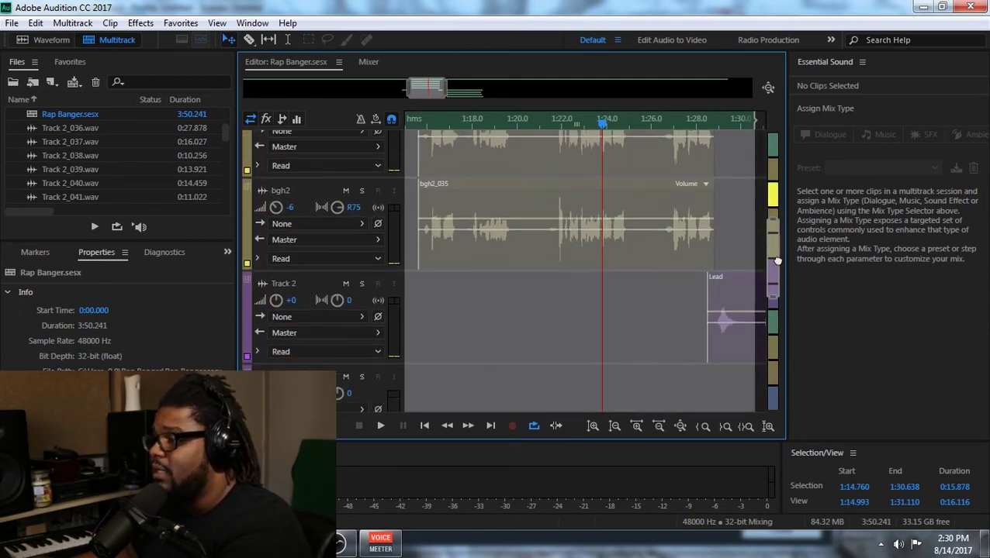
left_click_drag(435, 90, 470, 90)
left_click(483, 123)
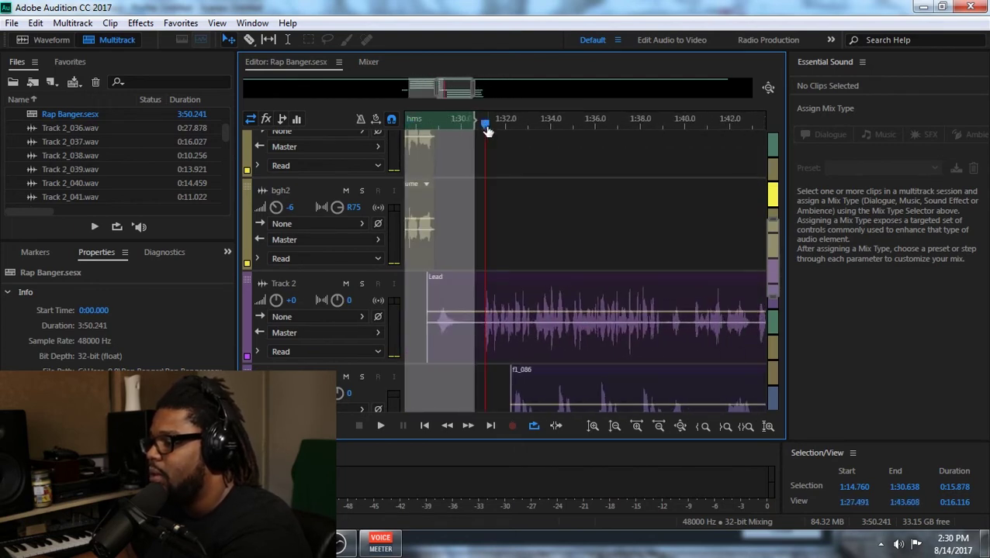
scroll(769, 252, "down", 2)
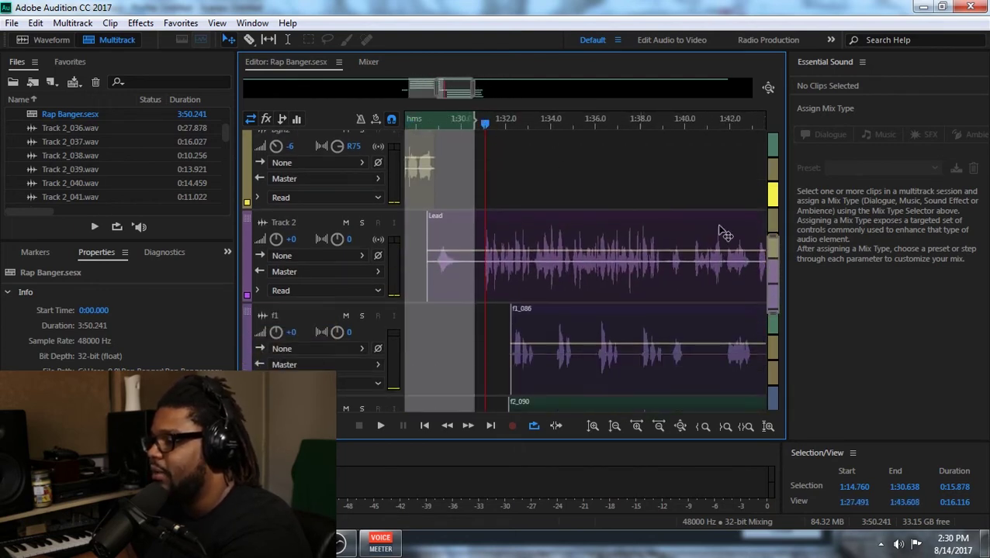
left_click_drag(488, 123, 486, 124)
key("space")
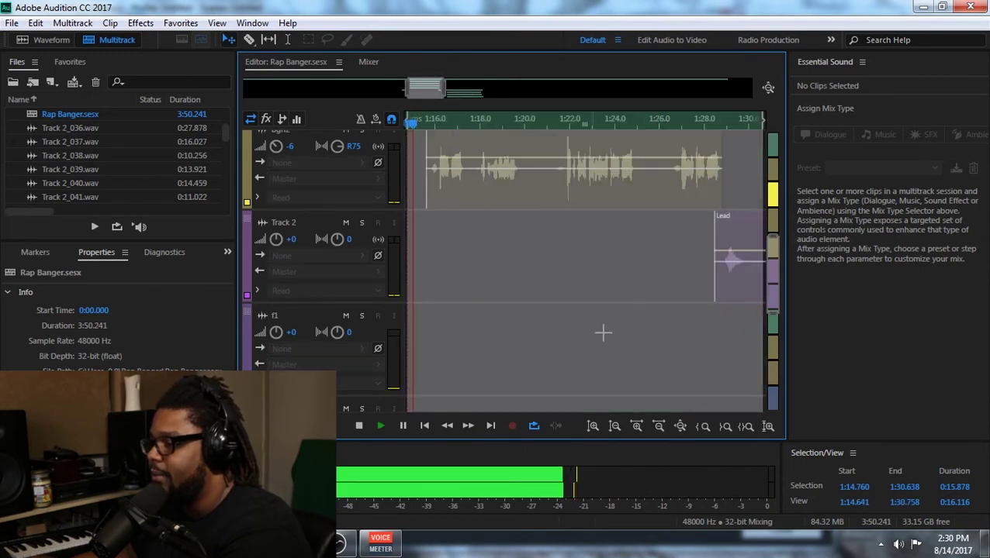
key("space")
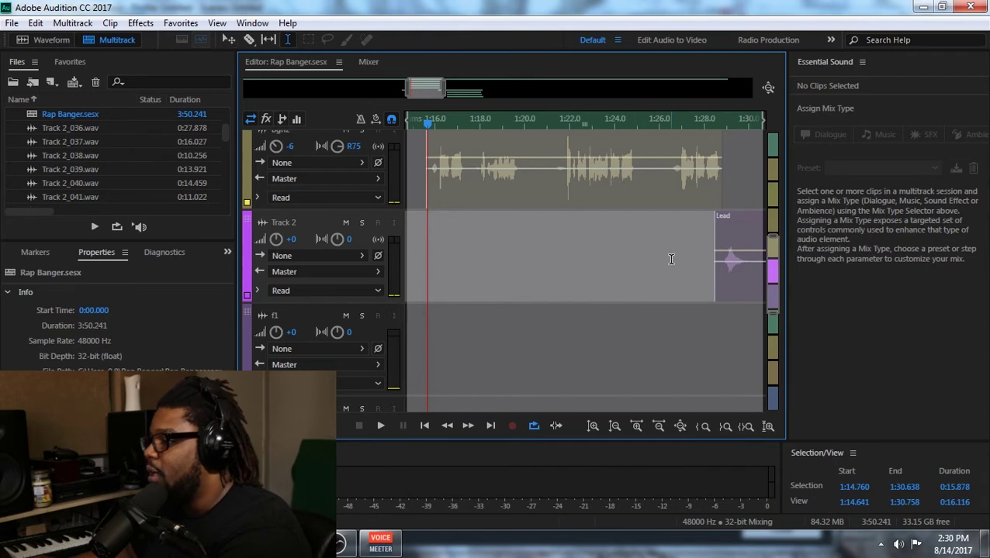
Clear the hook's time selection and place the playhead just before the Lead clip's first verse phrase, at about 1:30.5
left_click(703, 268)
left_click_drag(418, 83, 509, 105)
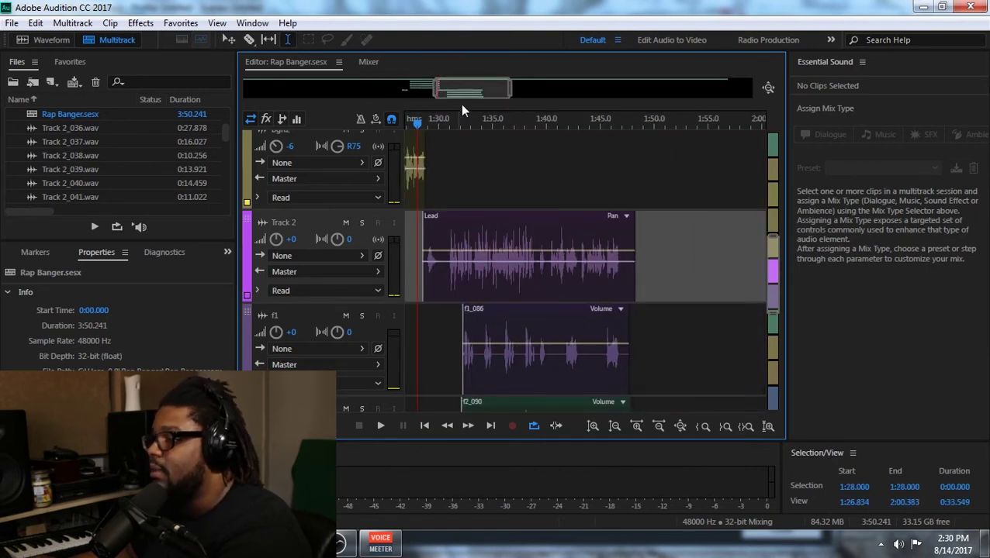
left_click_drag(453, 121, 446, 128)
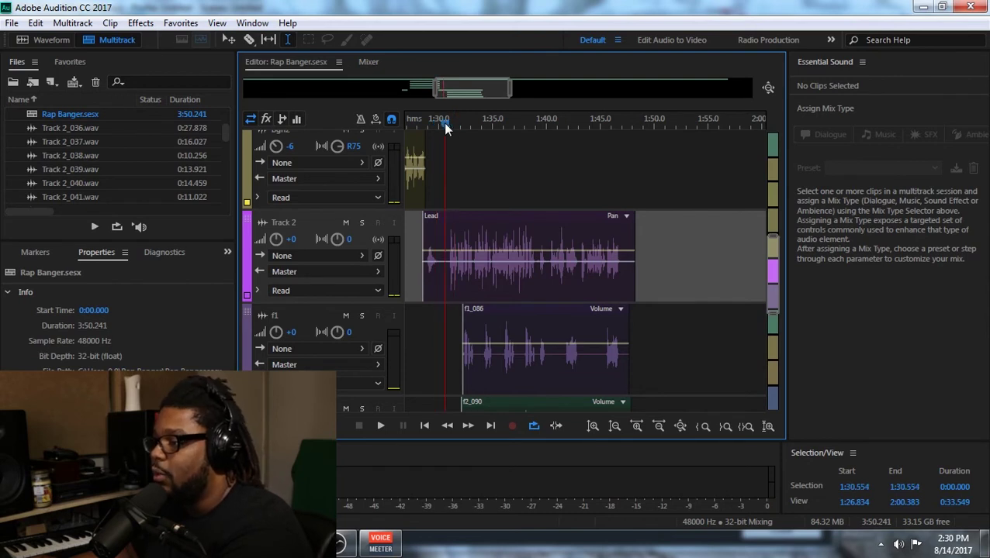
Play the verse with the Lead, f1 and f2 tracks in view, stopping near 1:38.8, and reset the level meter's clip indicators
key("space")
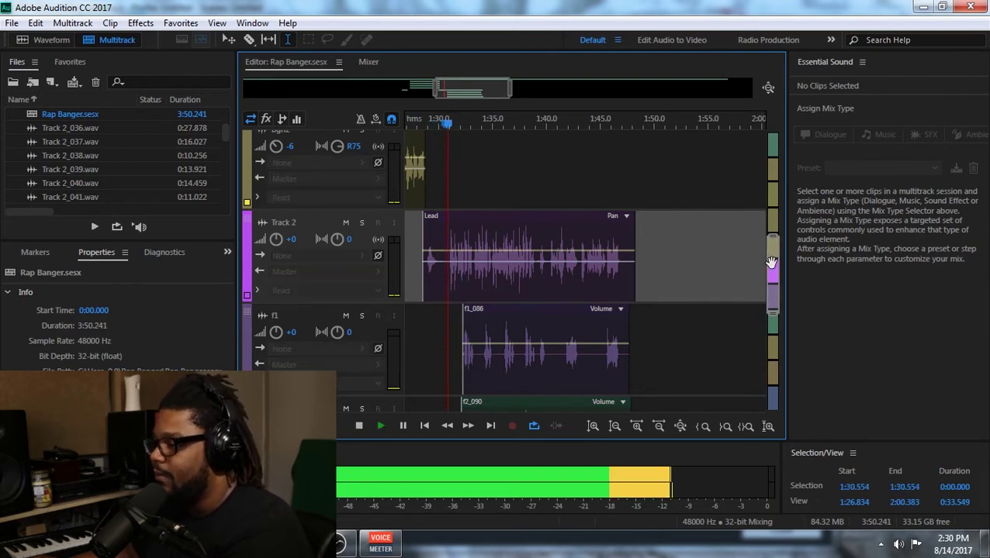
left_click_drag(771, 261, 771, 287)
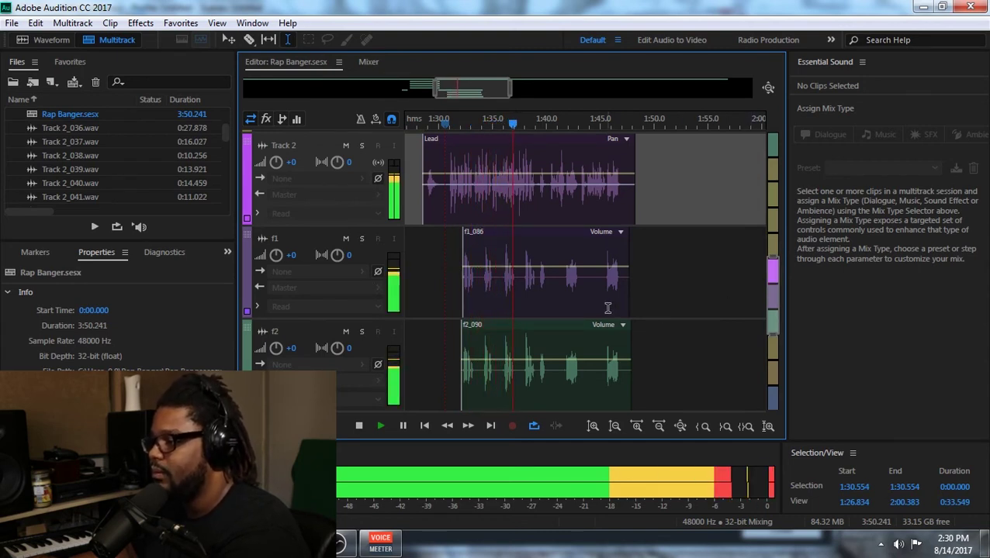
key("space")
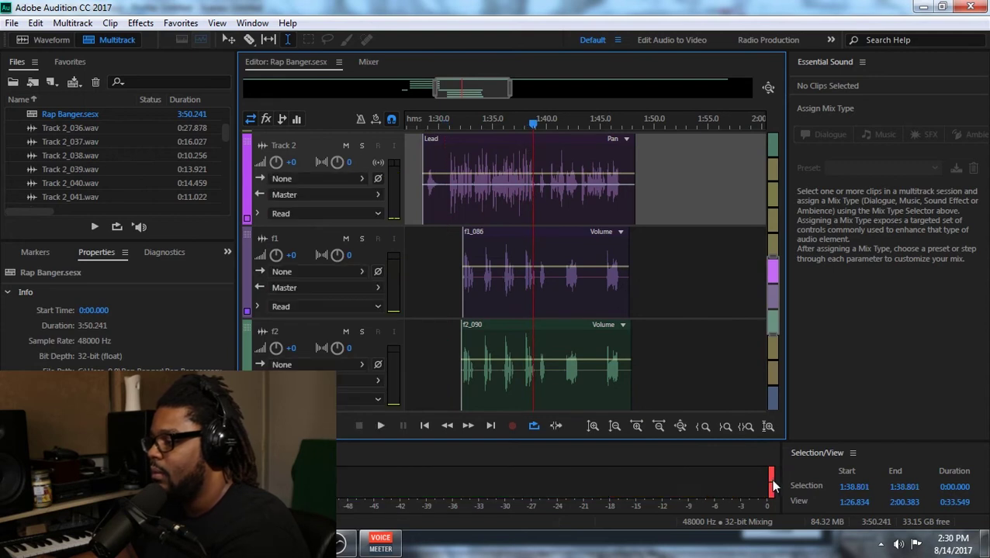
left_click(772, 479)
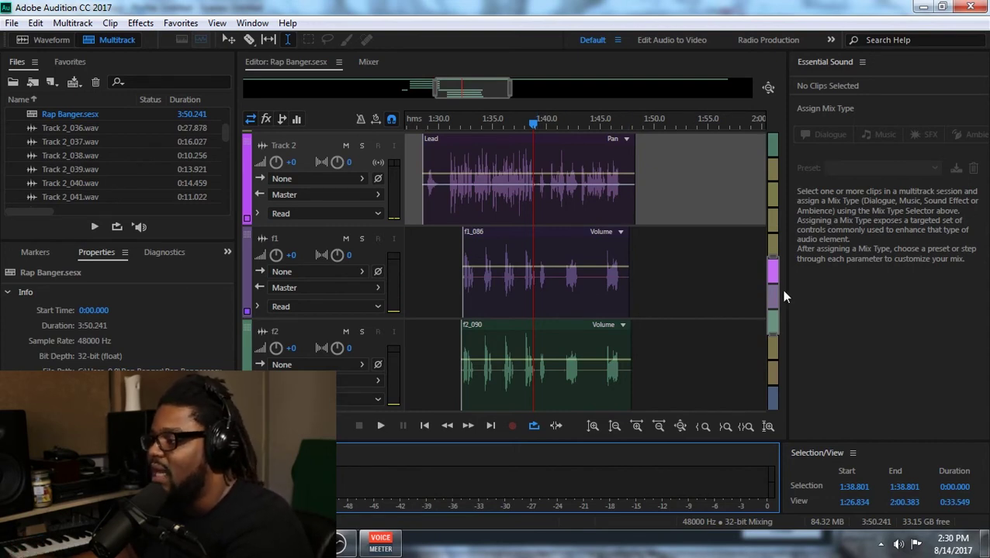
Pan the f1 track to L40 and the f2 track to R40
scroll(774, 298, "down", 2)
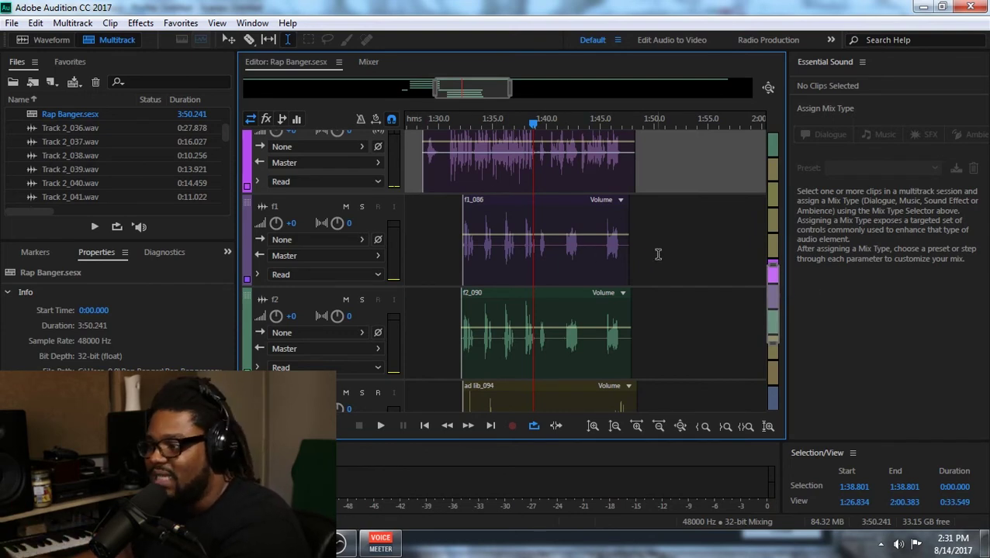
left_click_drag(508, 91, 472, 95)
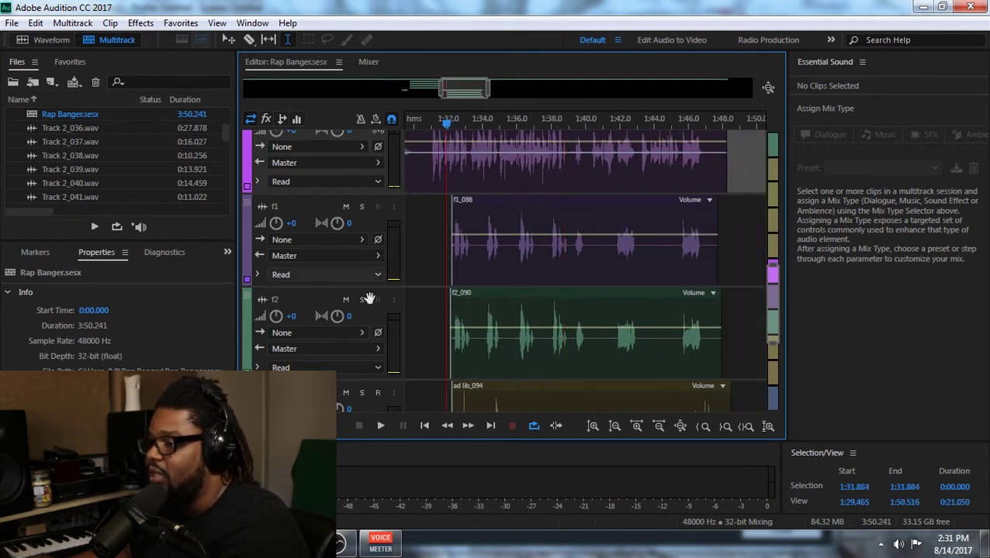
left_click(290, 227)
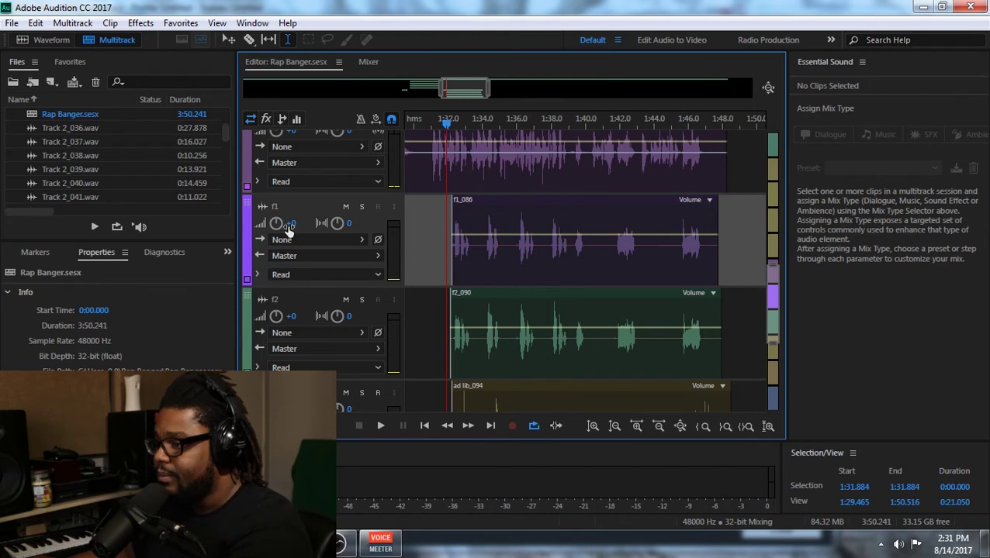
left_click(349, 225)
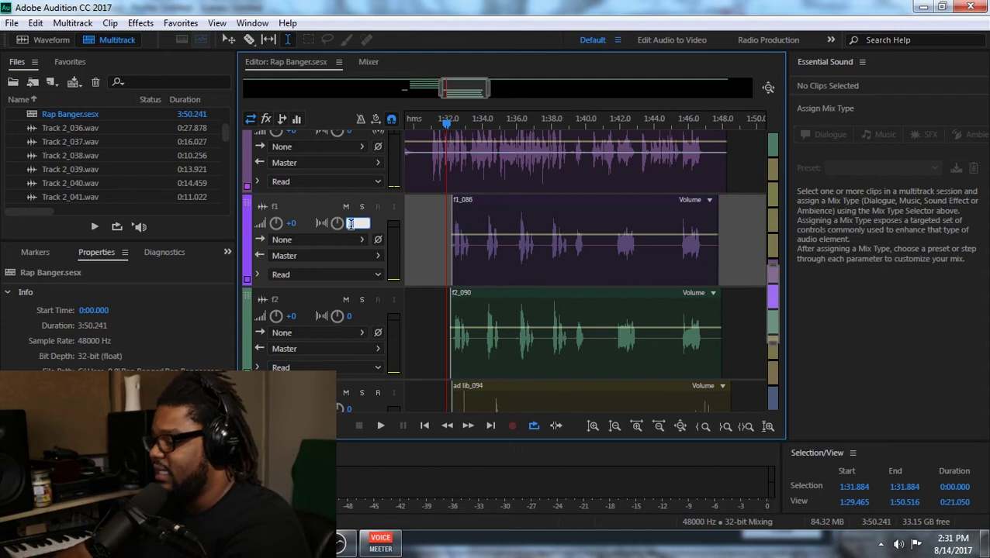
type("-4")
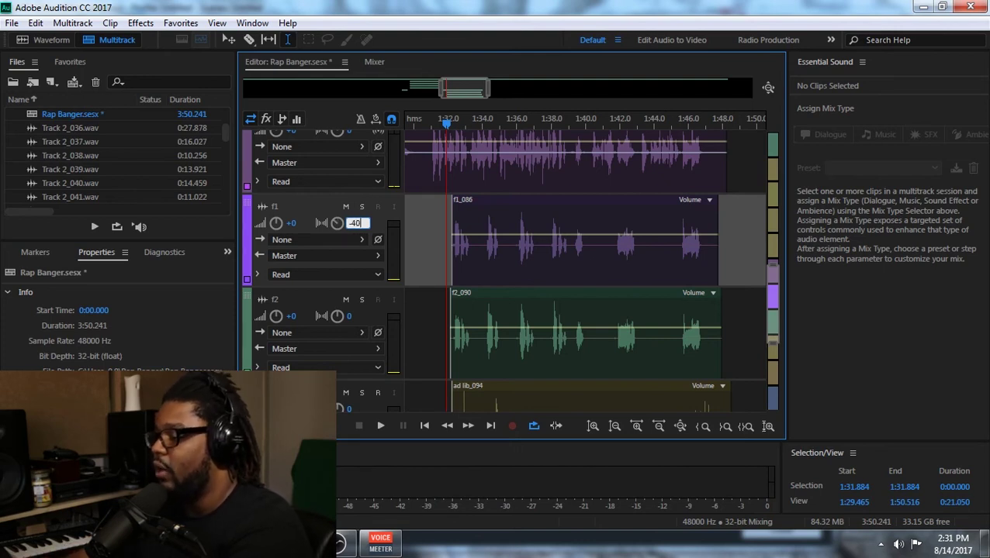
key("Return")
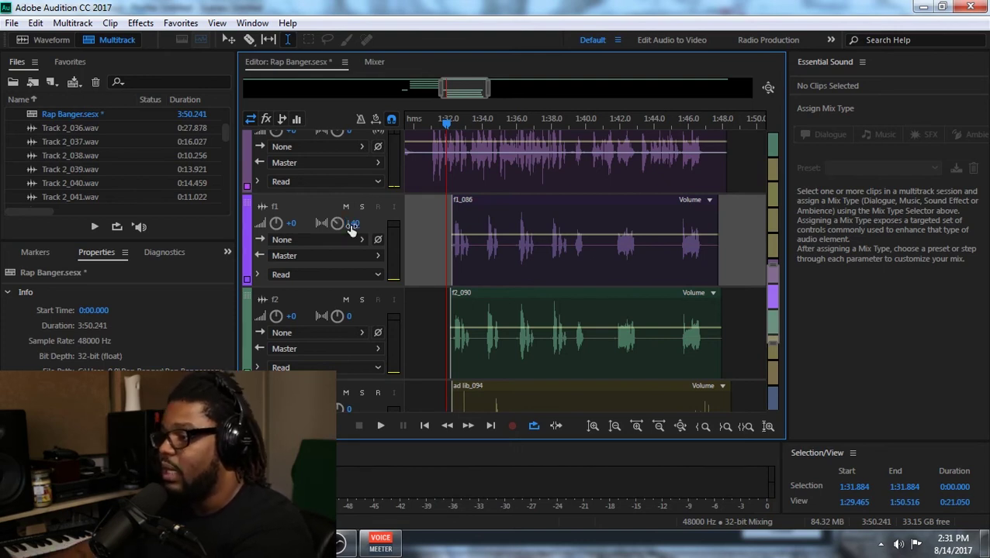
left_click(351, 317)
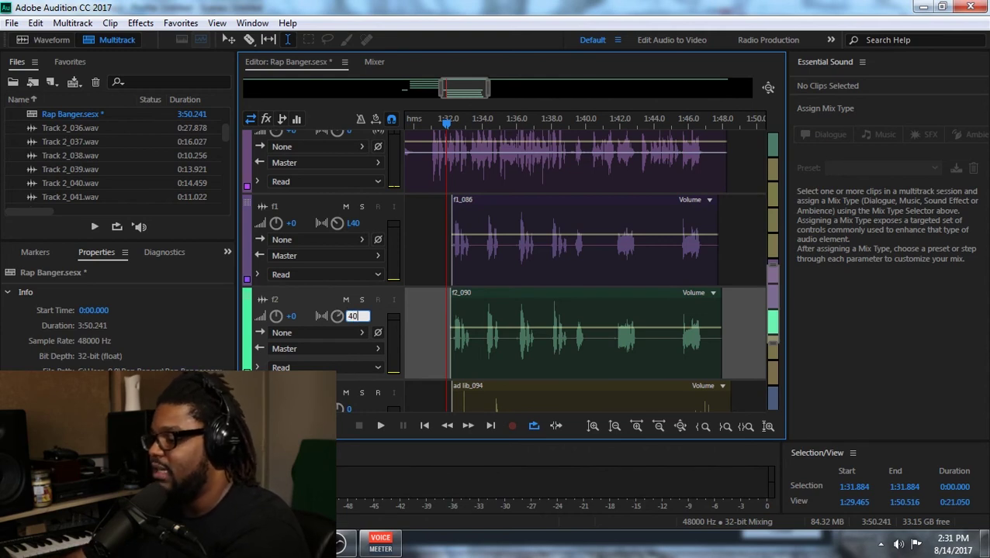
key("Return")
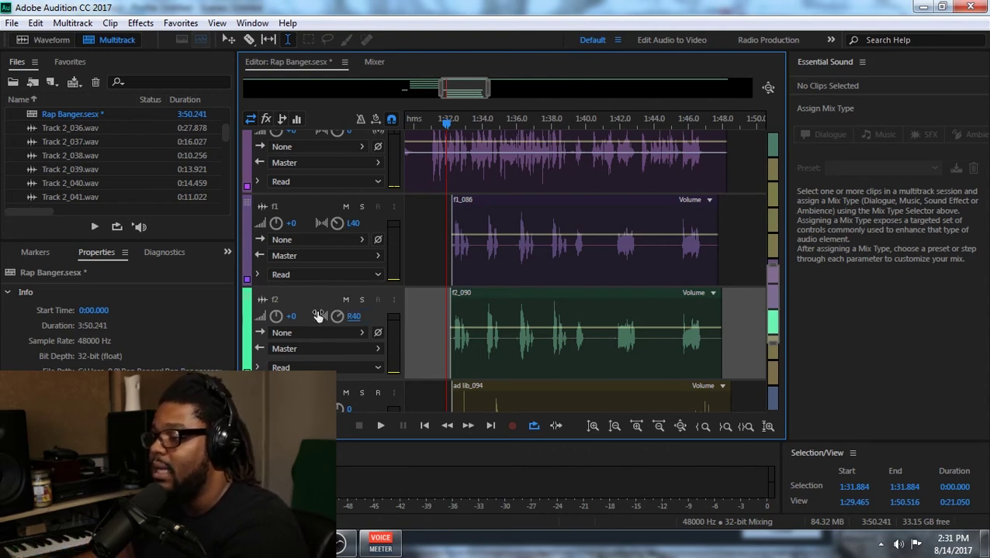
Mute the ad lib track and set the volume of the f1 and f2 tracks to -6 dB
left_click(346, 395)
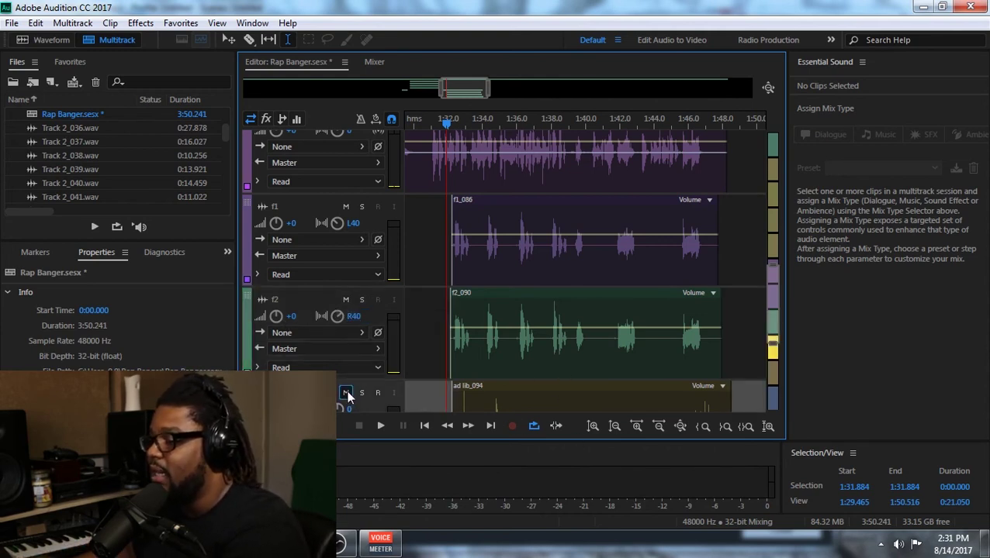
left_click(293, 230)
left_click(291, 224)
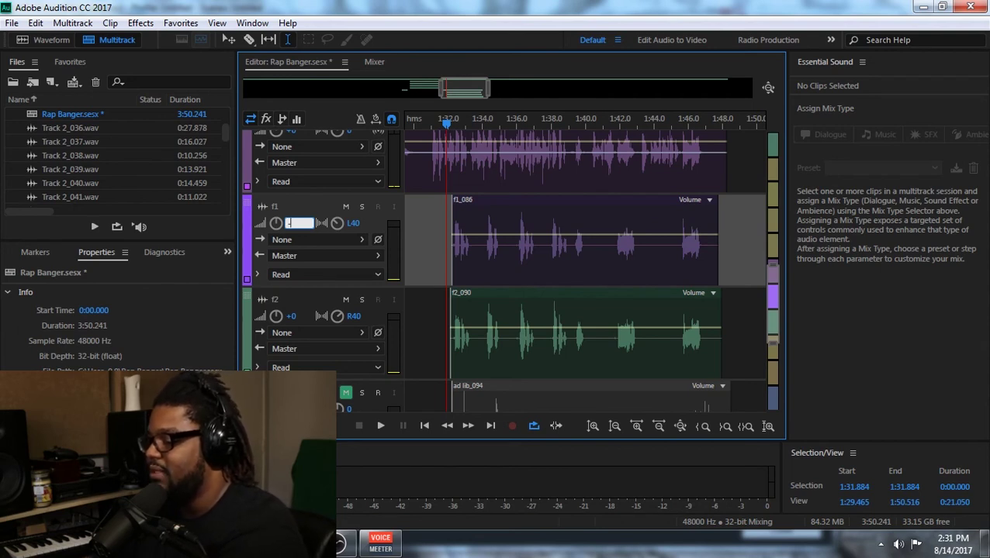
left_click(291, 316)
type("-6")
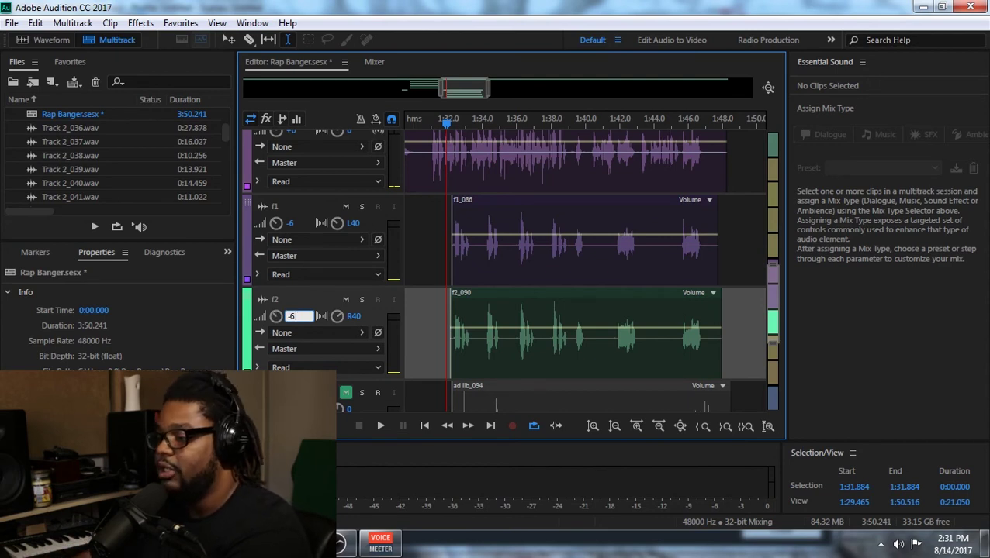
key("Return")
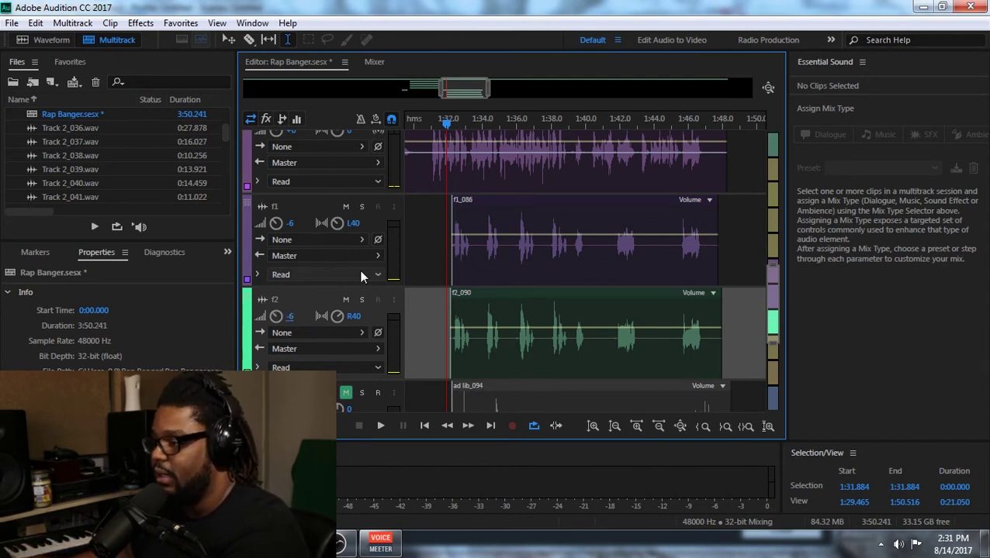
Play the verse to check the f1 and f2 balance, restarting from about 1:31 and stopping near 1:37.4
key("space")
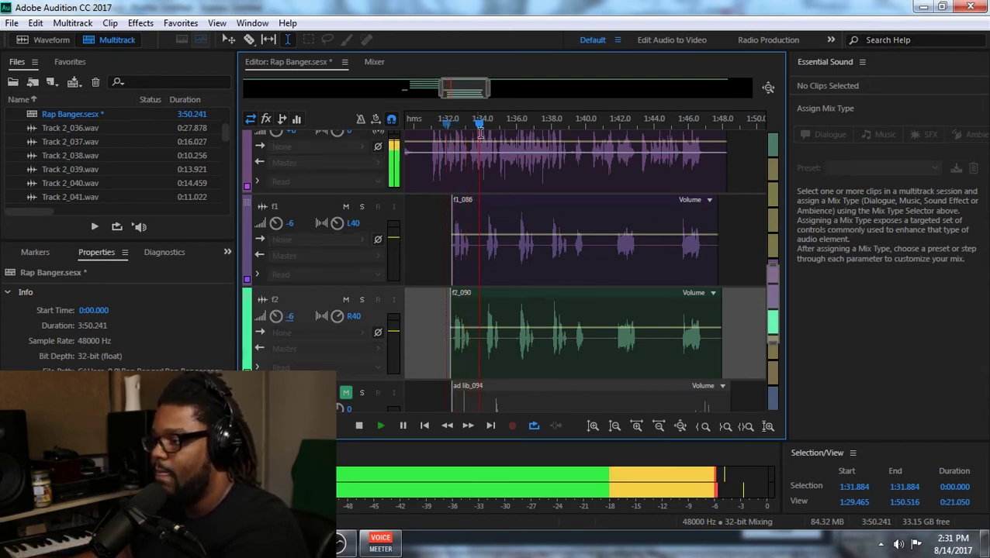
left_click(429, 121)
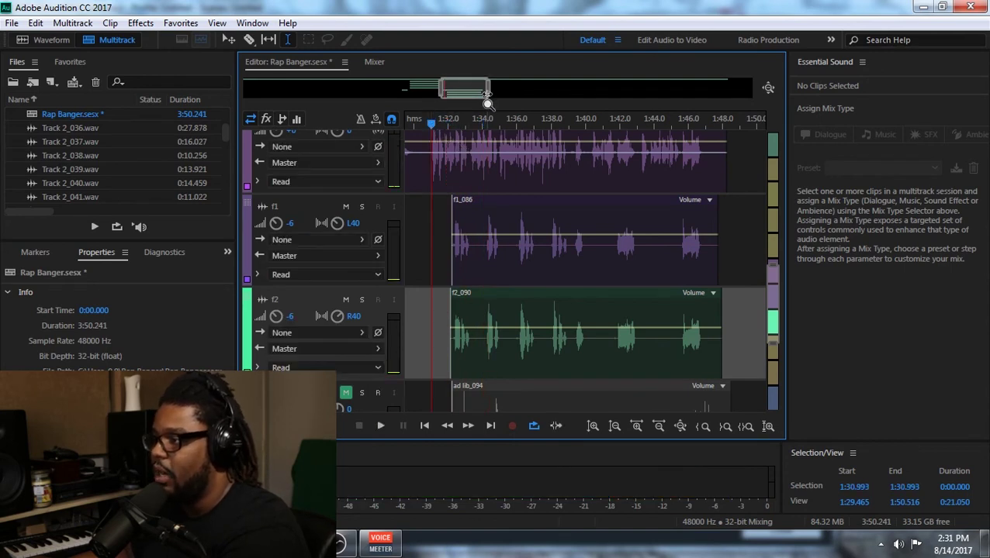
key("space")
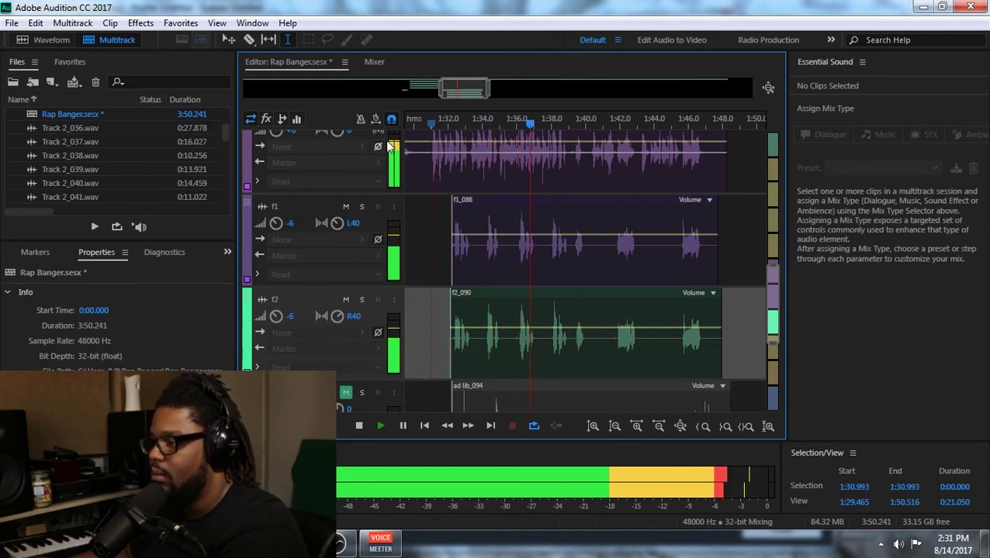
key("space")
Widen the verse background vocals by panning the f1 track to L50 and the f2 track to R50
left_click(350, 223)
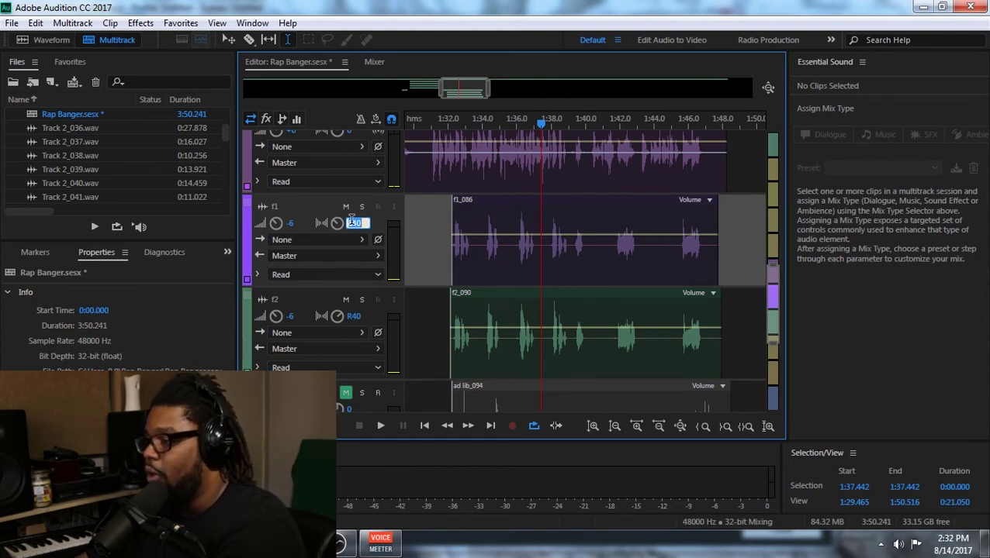
type("-")
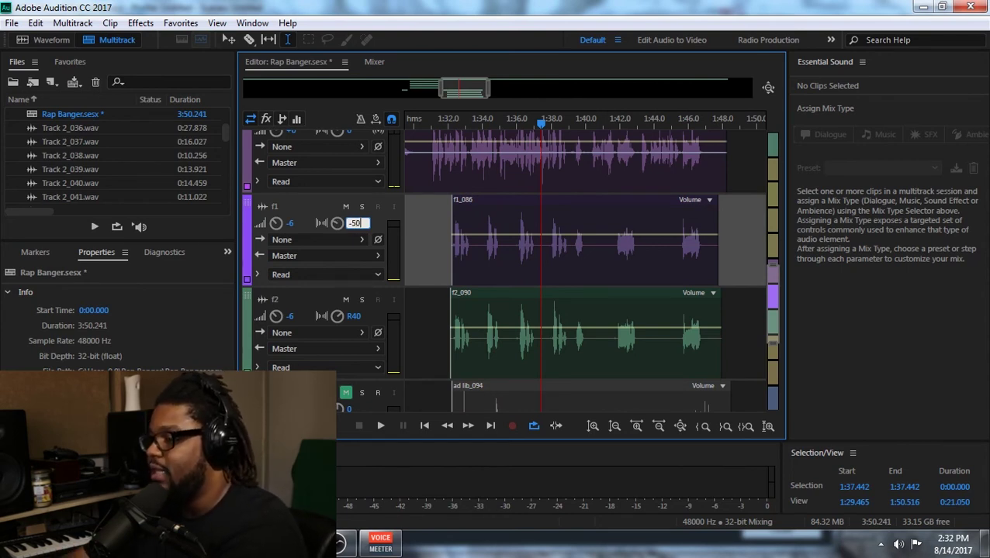
left_click(355, 318)
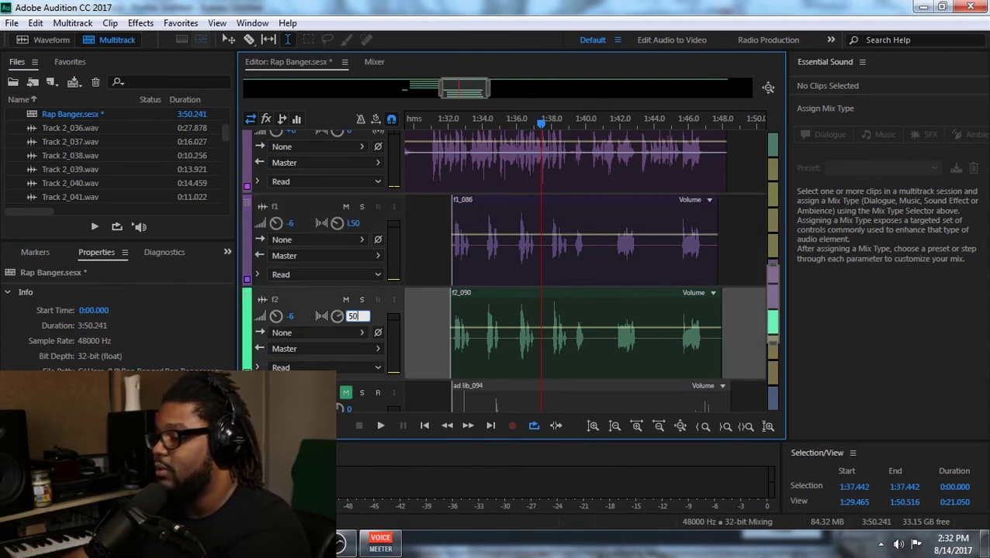
key("Return")
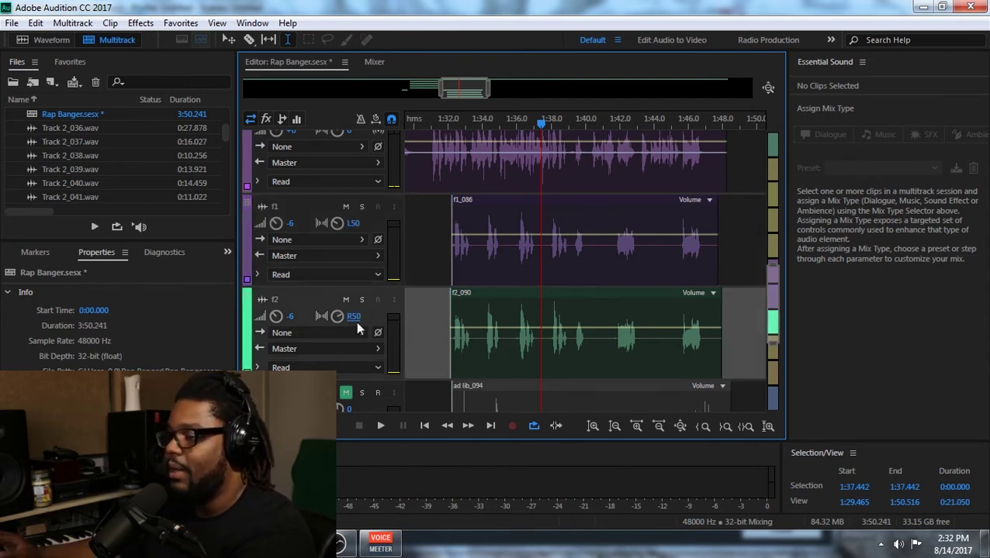
Set the volume of the f2 and f1 tracks to -8 dB
left_click(290, 317)
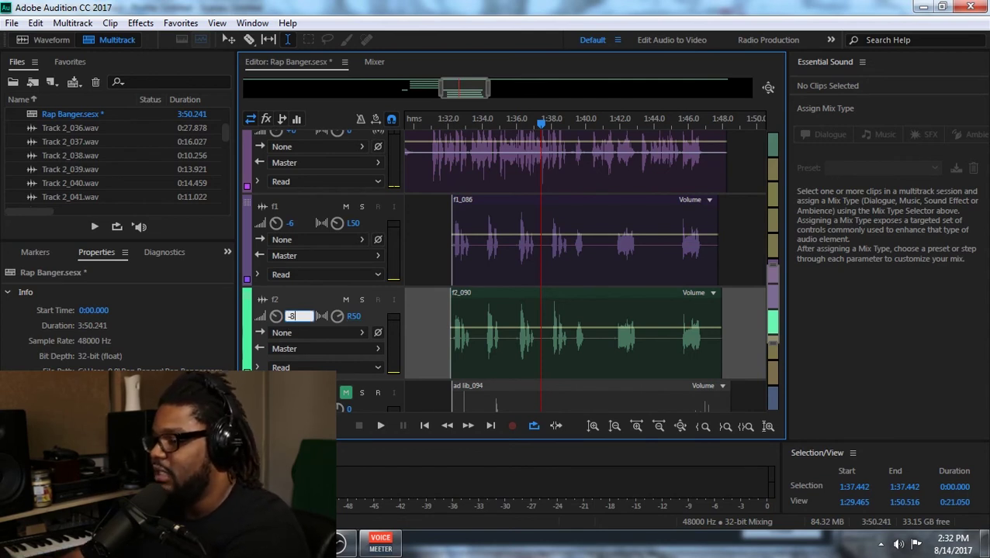
left_click(288, 225)
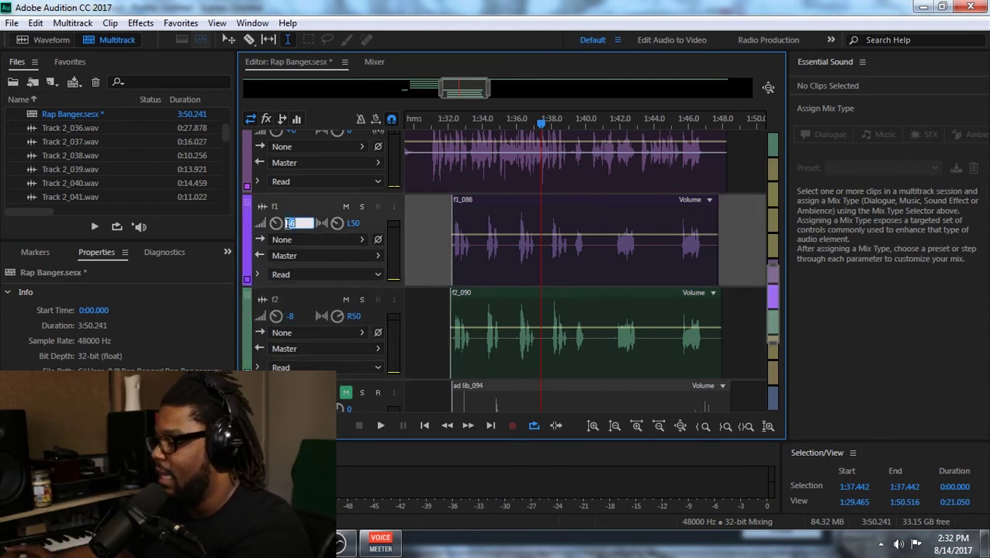
key("Return")
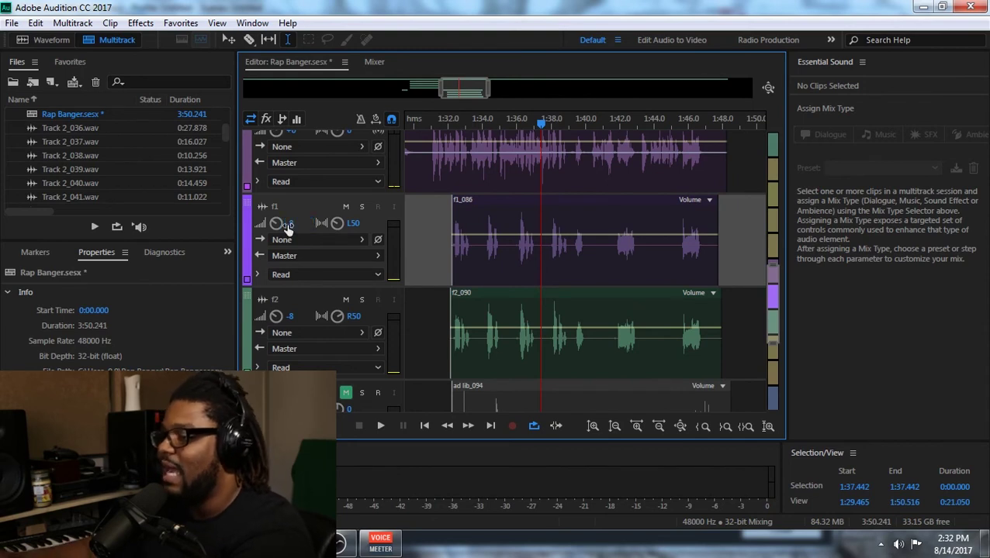
Play the verse from about 1:32.2 to check the f1 and f2 levels, stopping near 1:38.9
left_click(452, 118)
key("space")
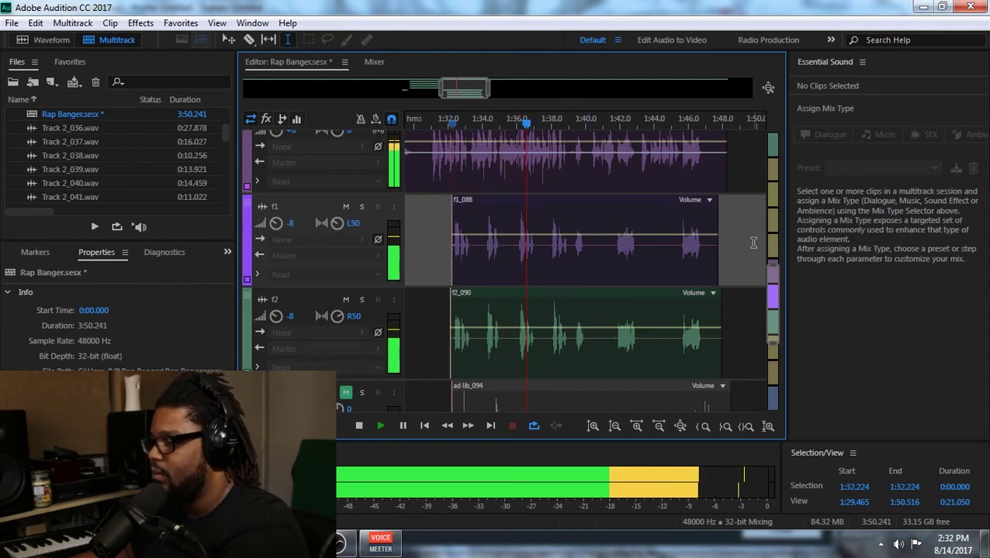
scroll(772, 290, "down", 1)
scroll(772, 290, "down", 1)
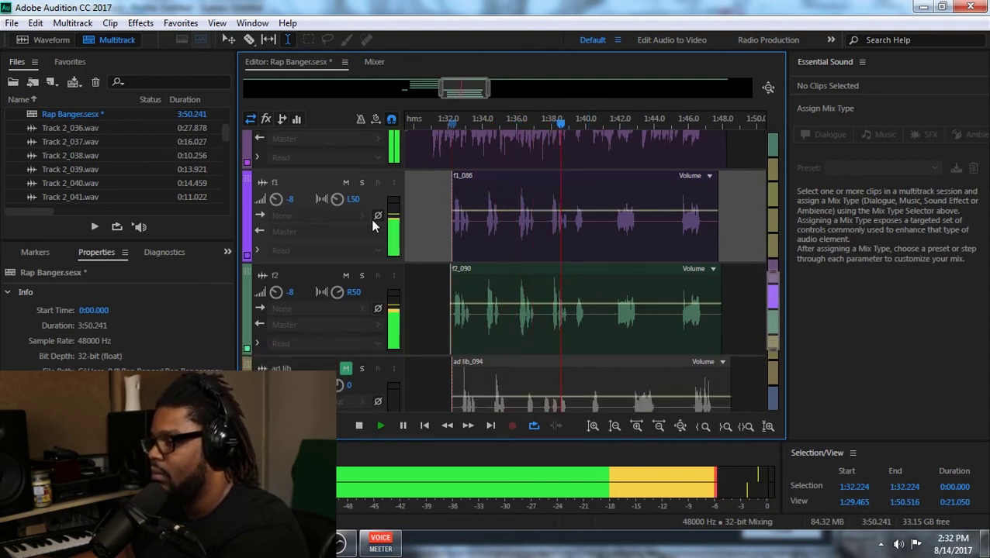
key("space")
Set the volume of the f1 and f2 tracks to -10 dB
left_click(292, 200)
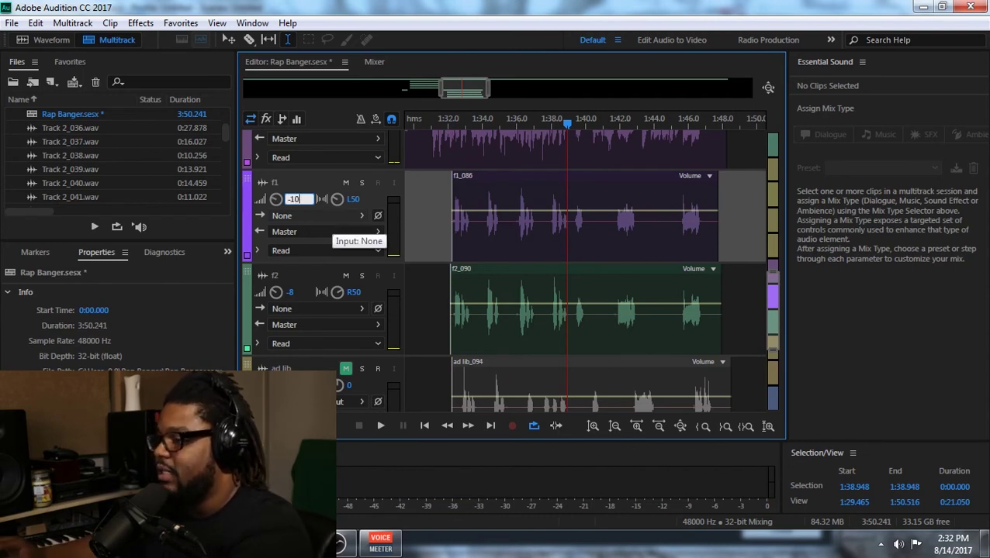
left_click(292, 293)
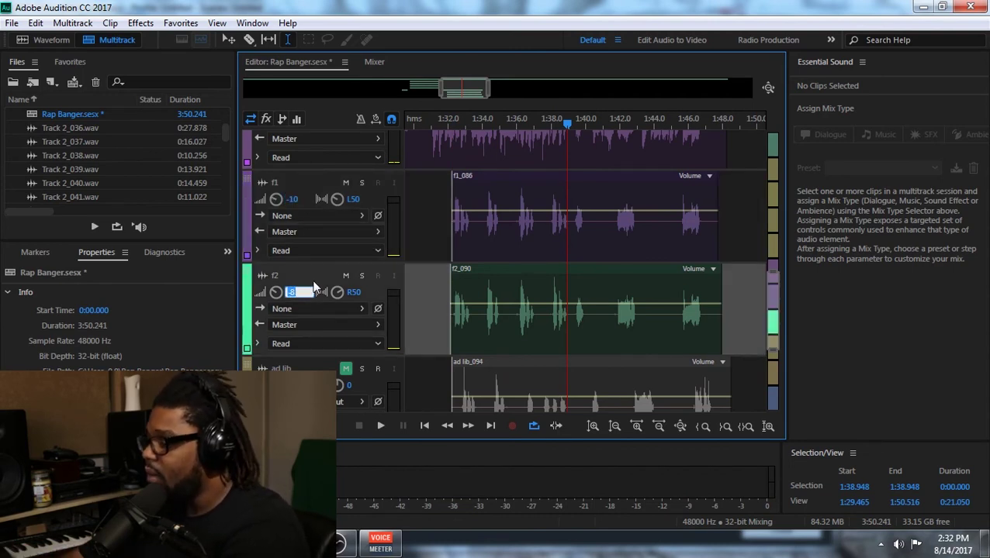
type("-10")
key("Return")
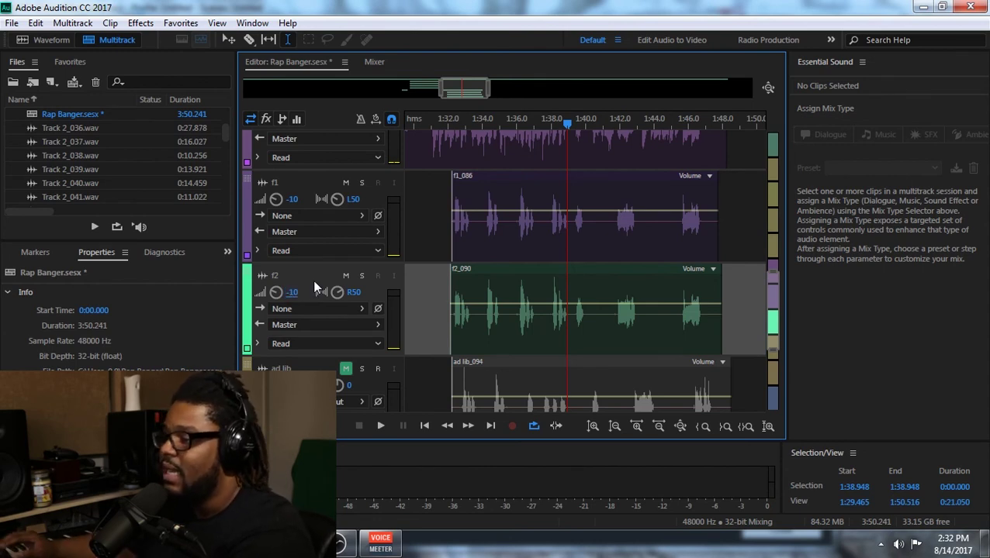
Play the verse from about 1:31.6 to check the quieter background vocals, stopping near 1:39.6
left_click(439, 118)
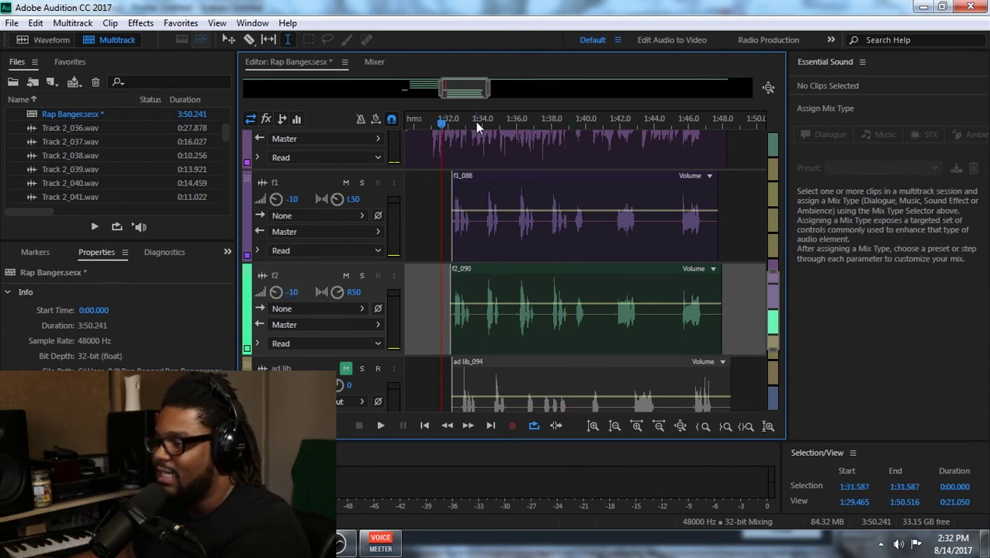
key("space")
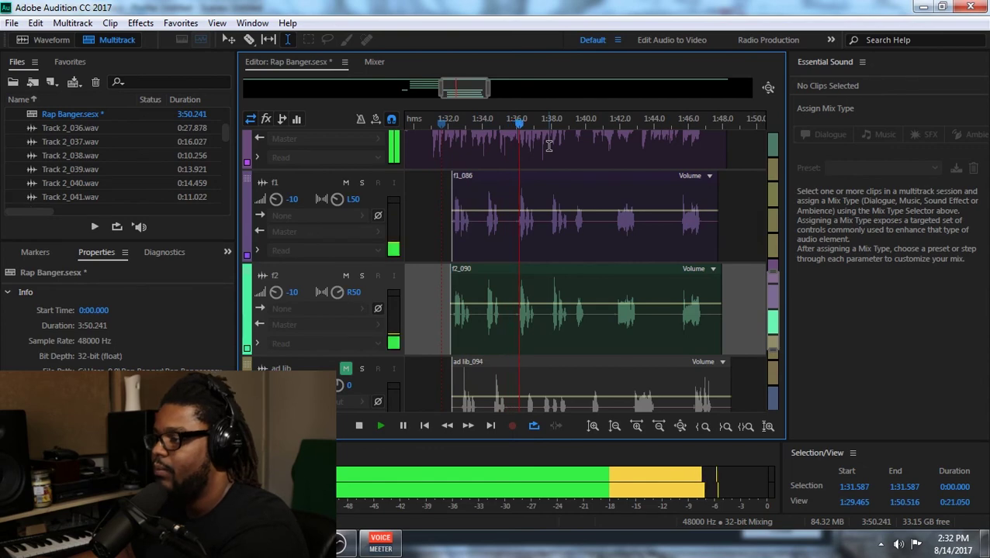
scroll(777, 295, "down", 3)
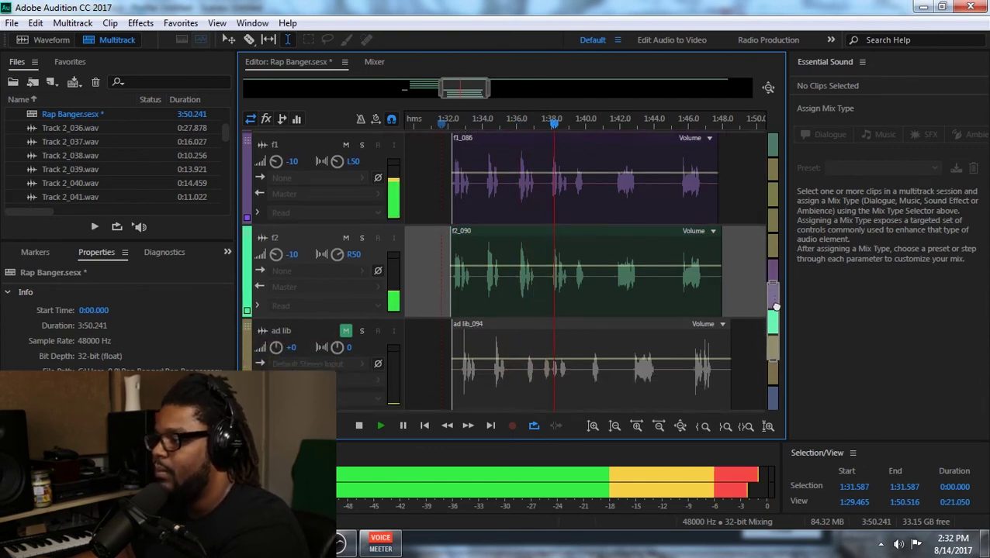
key("space")
Unmute the ad lib track and save the session
left_click(346, 297)
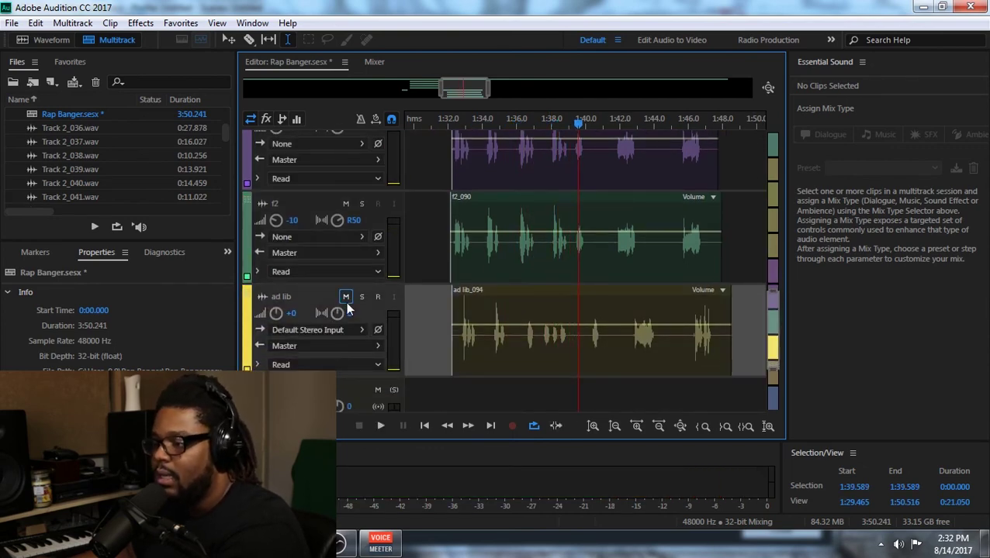
left_click(9, 22)
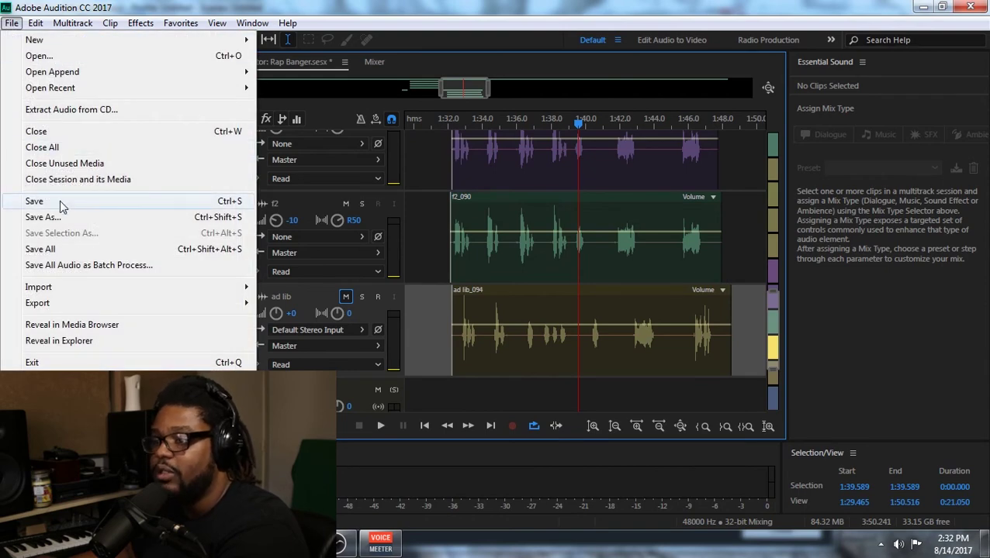
left_click(35, 199)
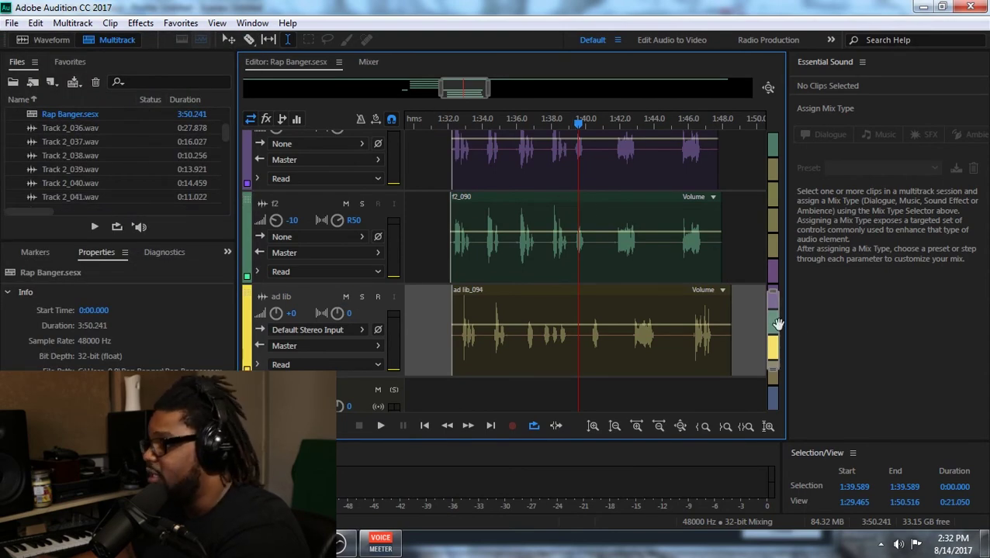
Play the verse from about 1:31 to hear the ad lib track against the lead, f1 and f2 vocals
left_click_drag(778, 324, 776, 293)
left_click(427, 124)
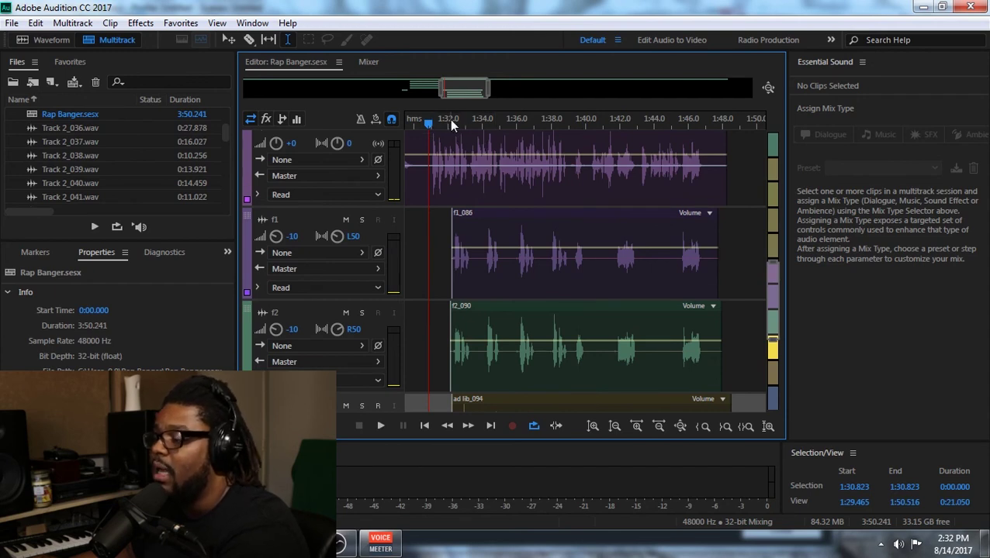
left_click(450, 122)
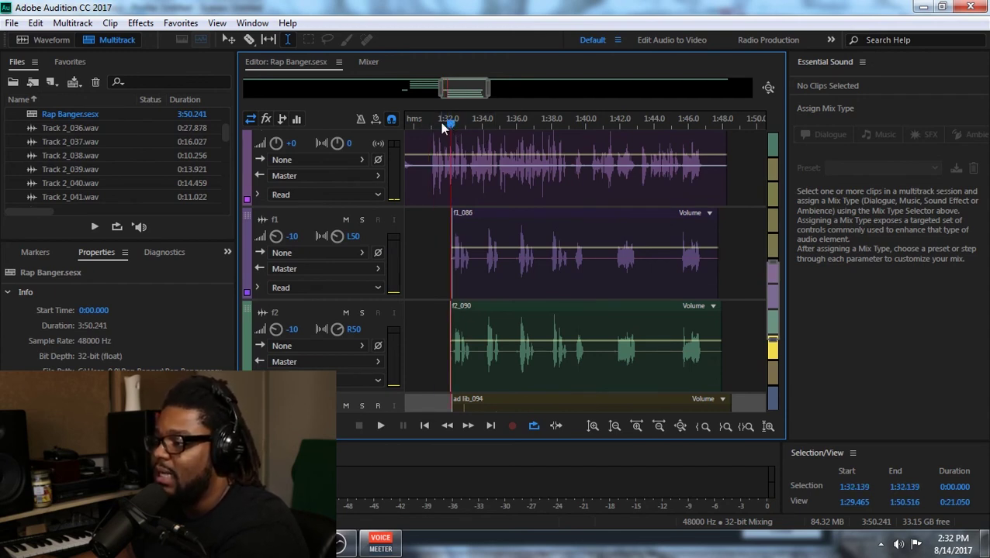
left_click(429, 122)
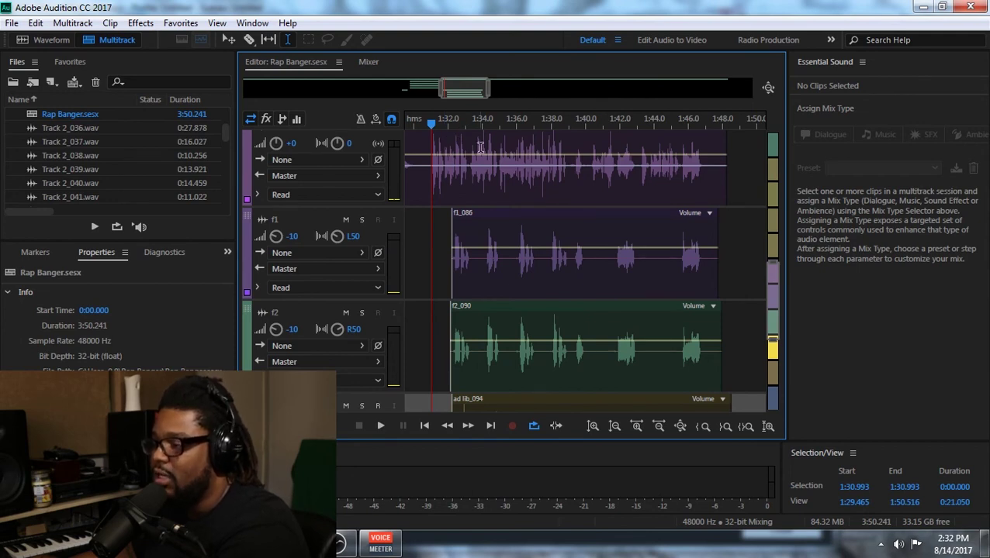
key("space")
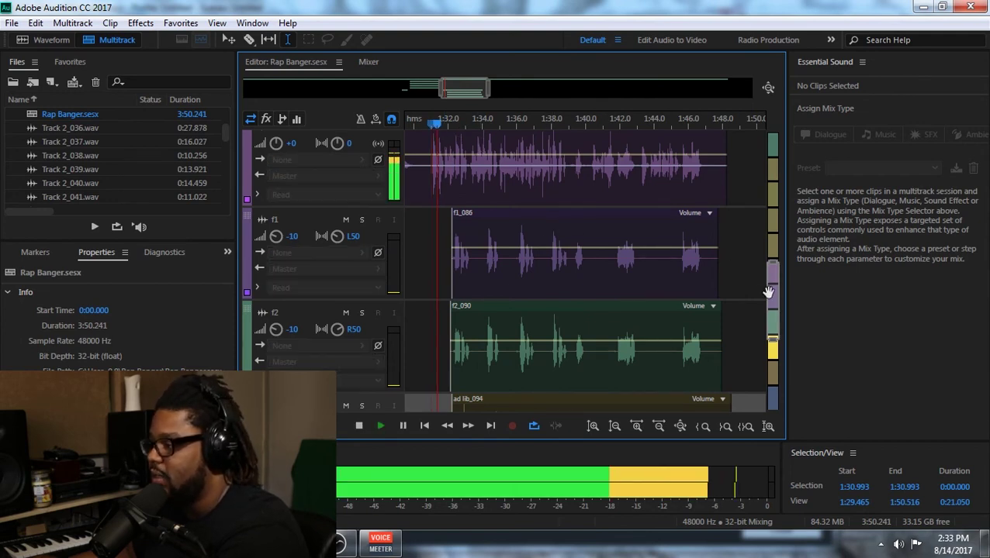
scroll(770, 283, "down", 2)
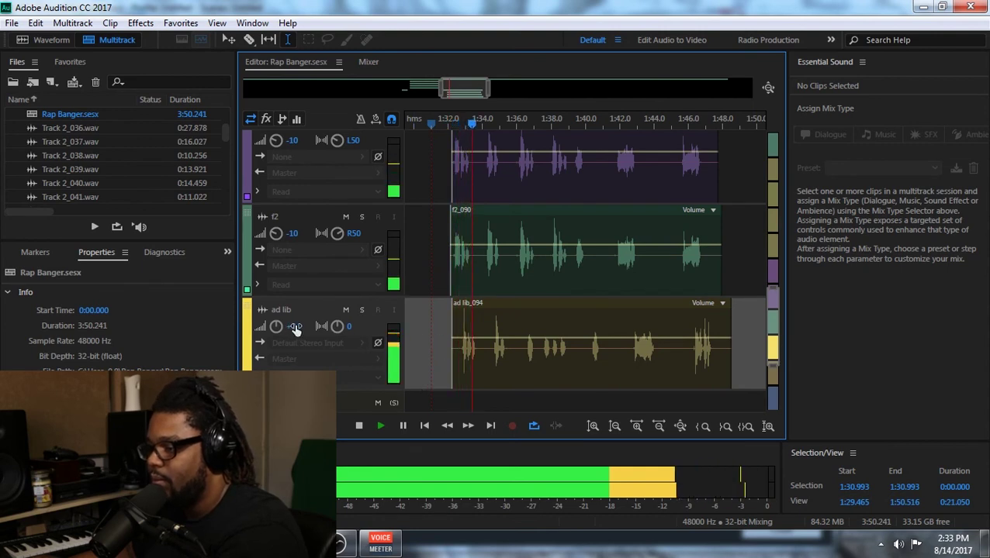
Set the ad lib track's volume to -7.5 dB during playback, stopping playback once the verse has been heard
mouse_move(294, 324)
left_mouse_down()
mouse_move(295, 338)
mouse_move(288, 329)
left_mouse_up()
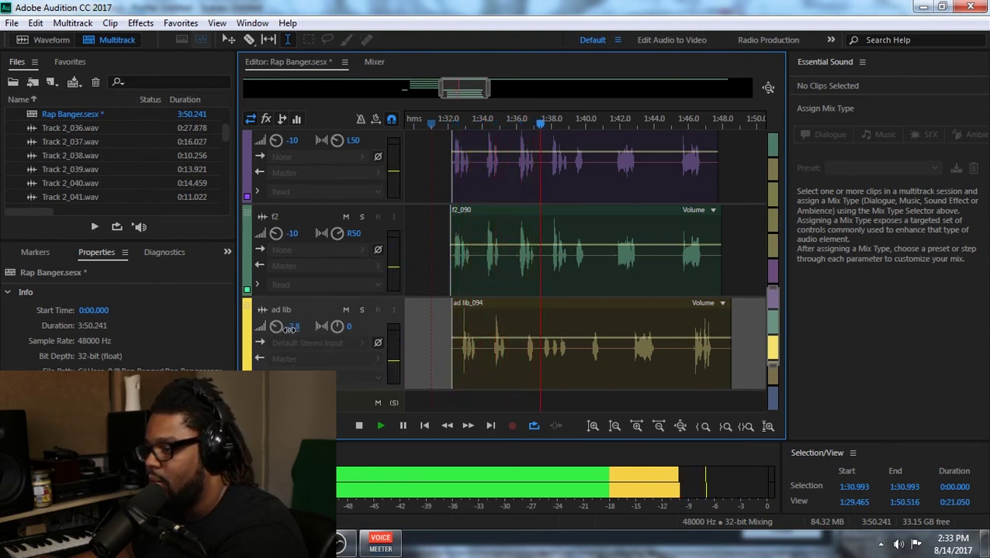
left_click(294, 326)
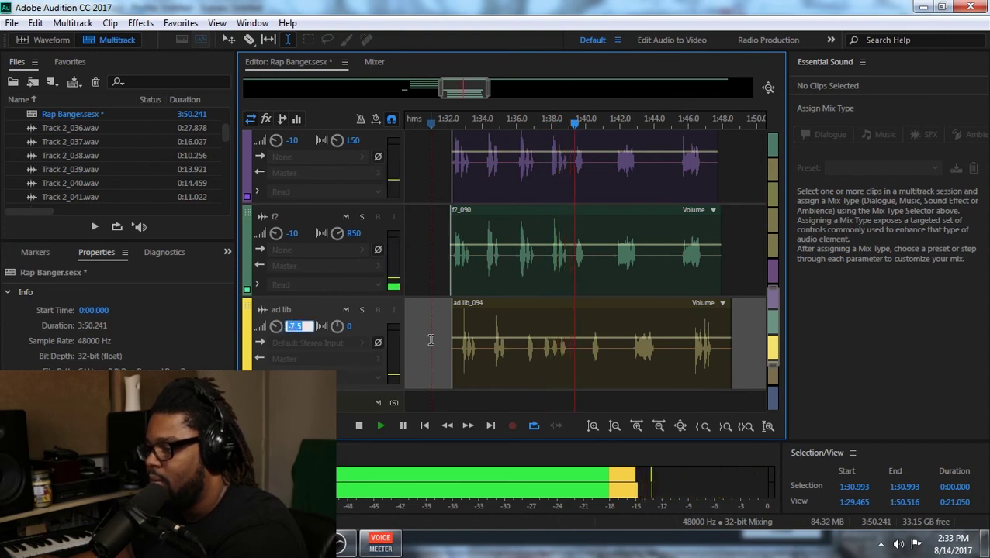
key("BackSpace")
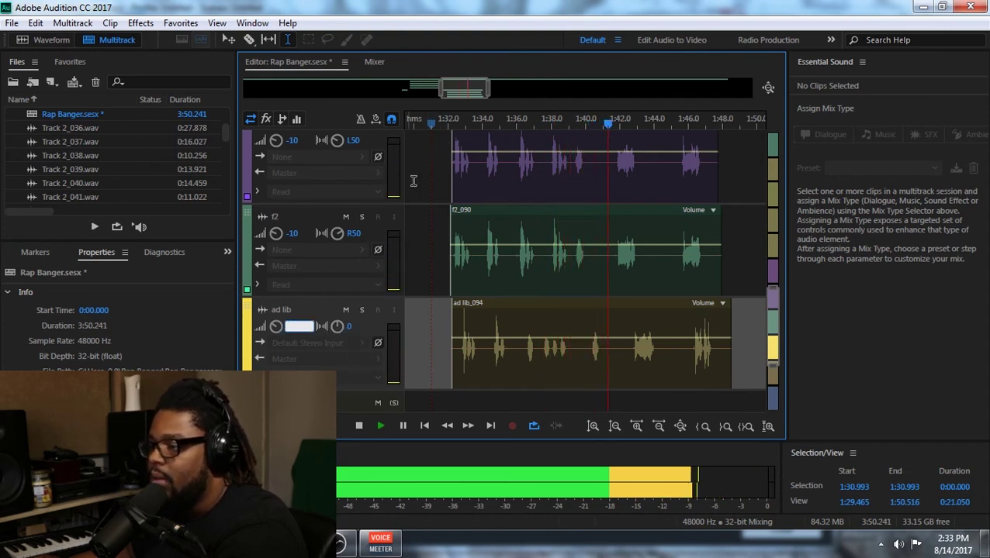
type("-")
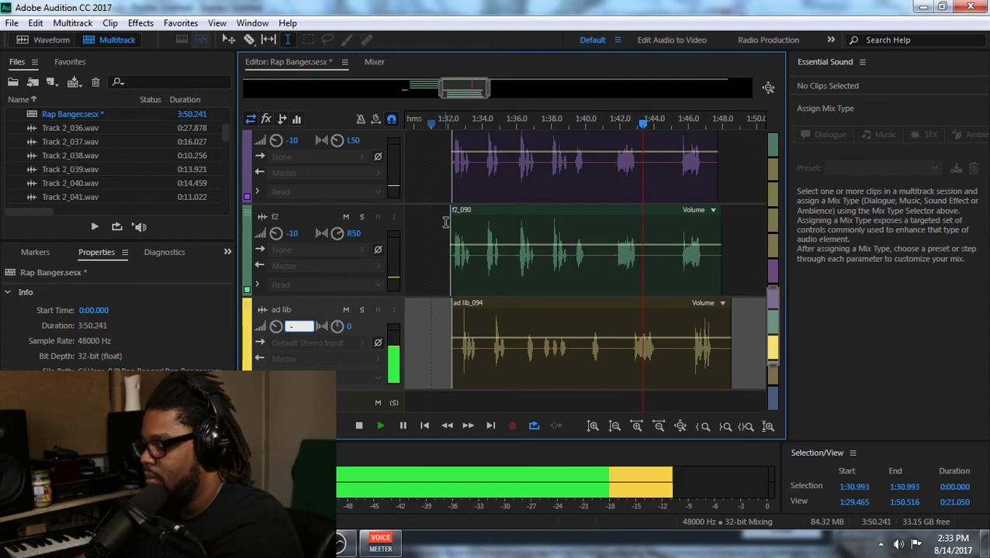
type("7.5")
key("Return")
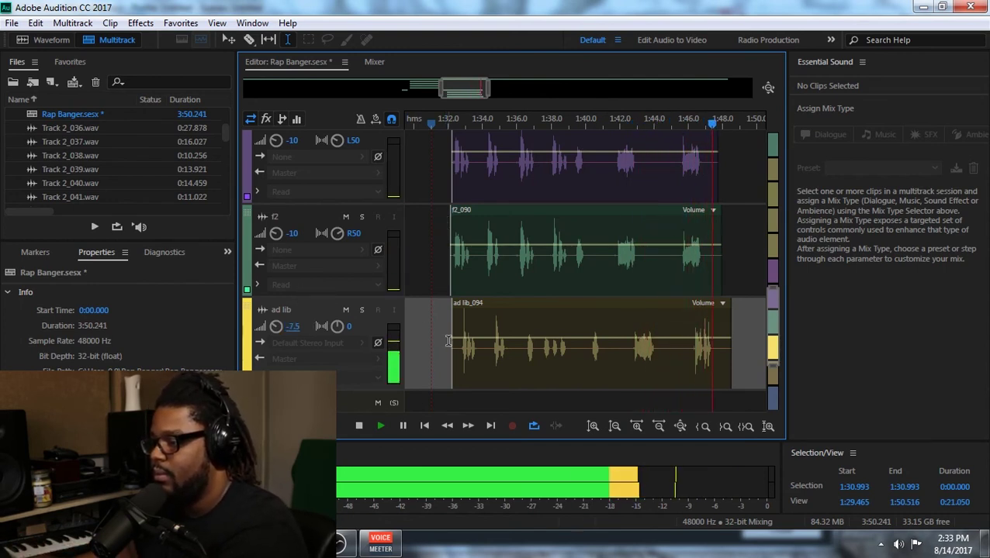
key("space")
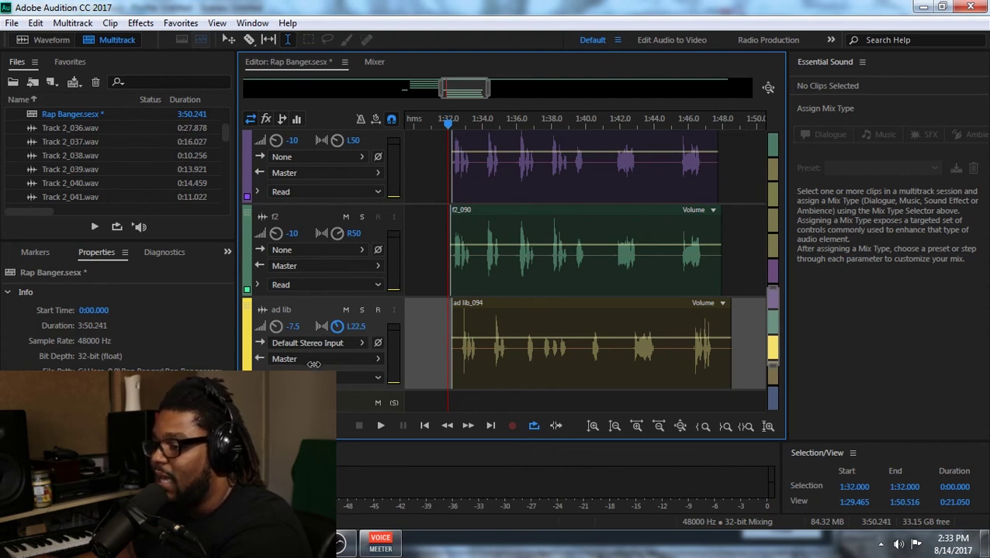
Pan the ad lib track to L20
left_click_drag(338, 327, 339, 329)
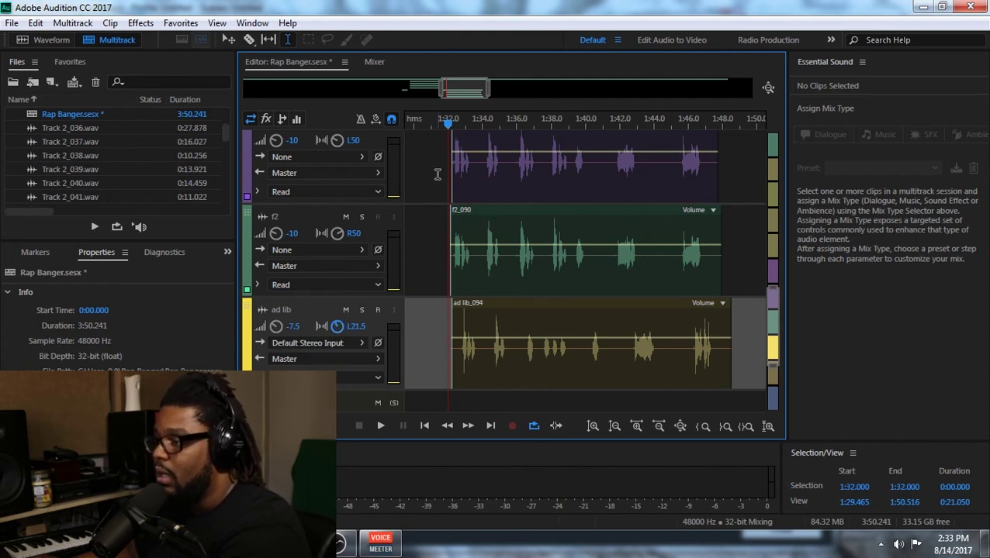
left_click(355, 329)
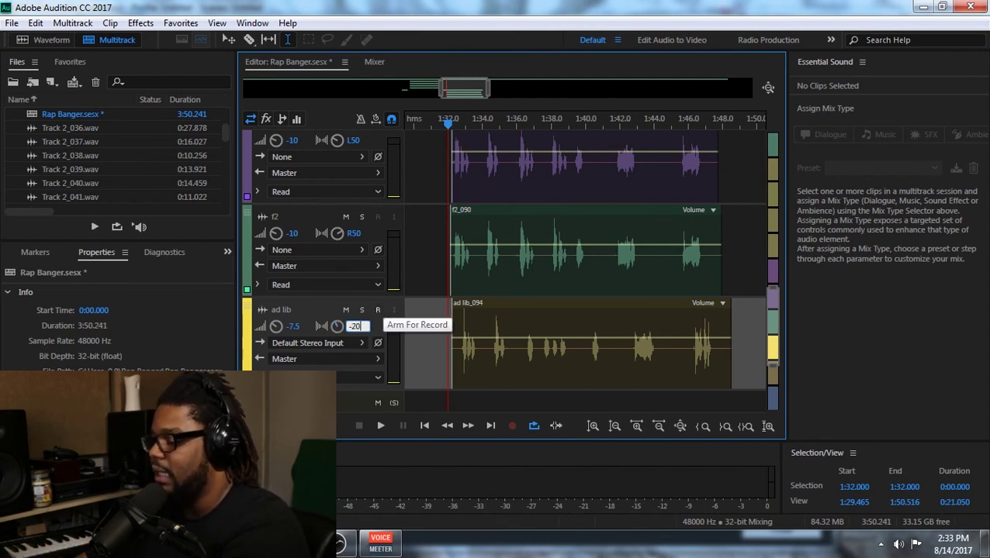
key("Return")
Play the verse from 1:32 to check the panned ad libs, stopping near 1:47.7
key("space")
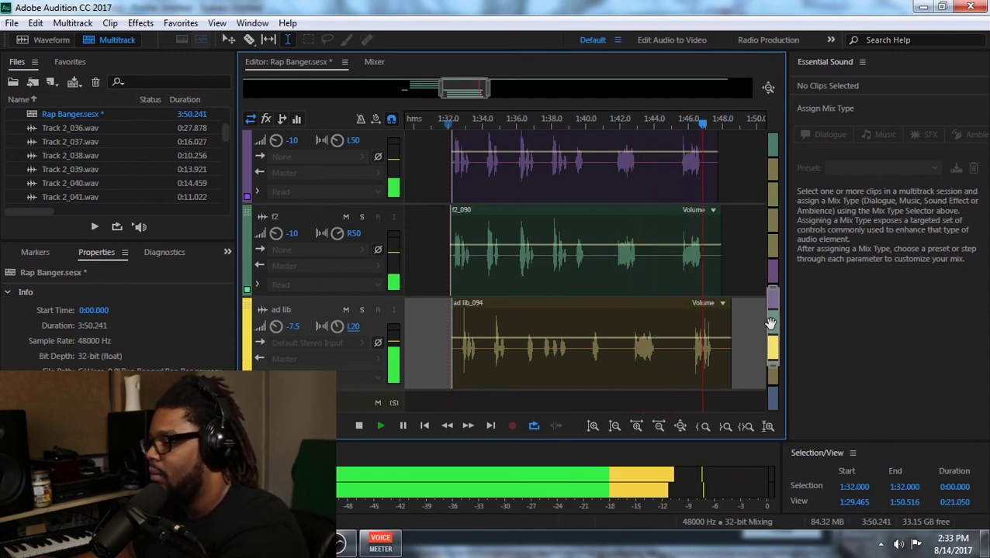
key("space")
scroll(774, 323, "down", 2)
scroll(774, 322, "up", 2)
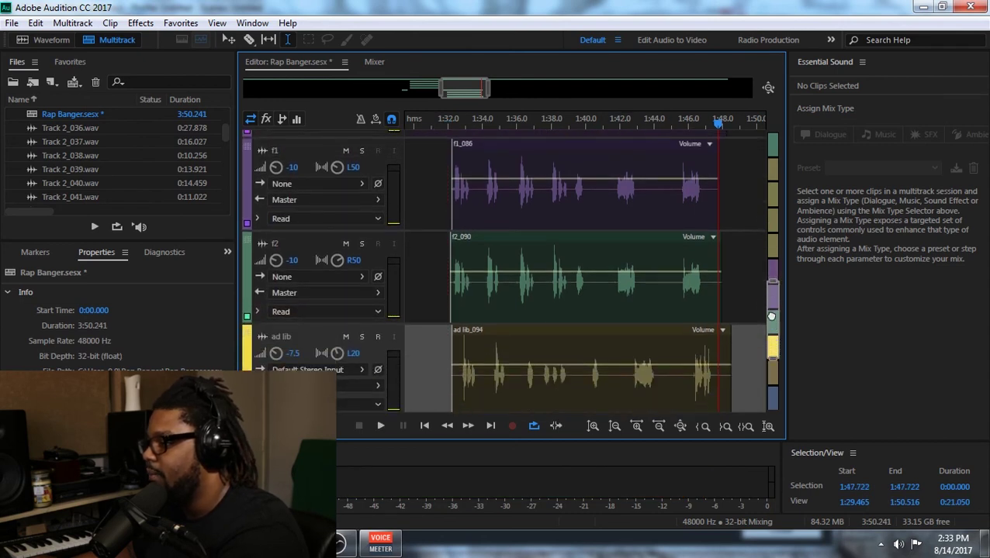
Review the volume and pan settings across the ad lib, f1, f2, lead, background and hook tracks, including the hook section
scroll(773, 321, "down", 1)
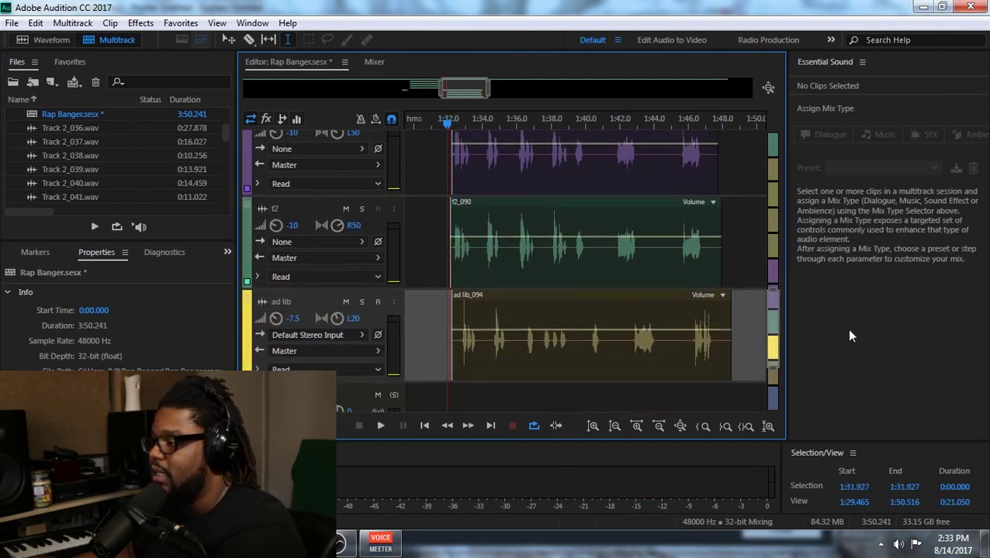
scroll(773, 293, "up", 3)
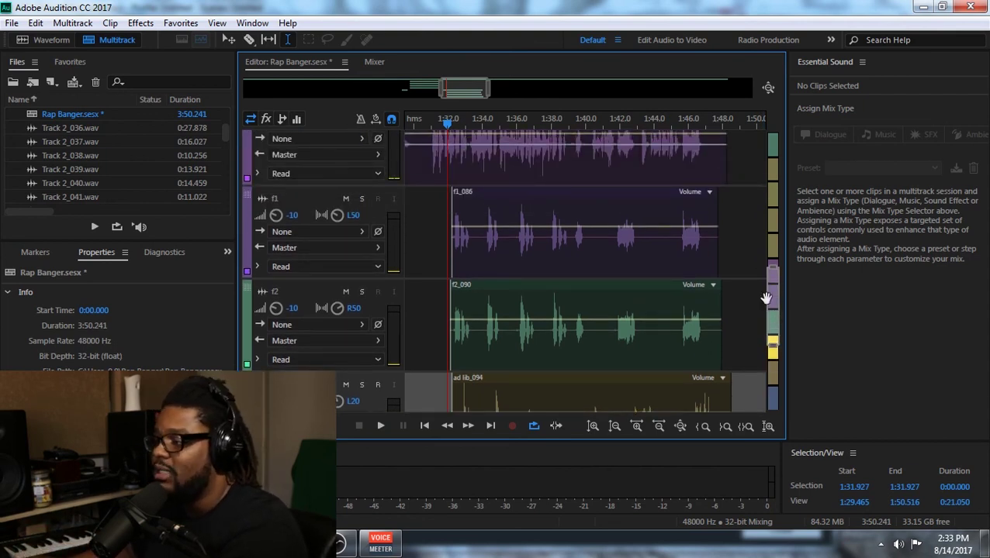
scroll(773, 293, "up", 4)
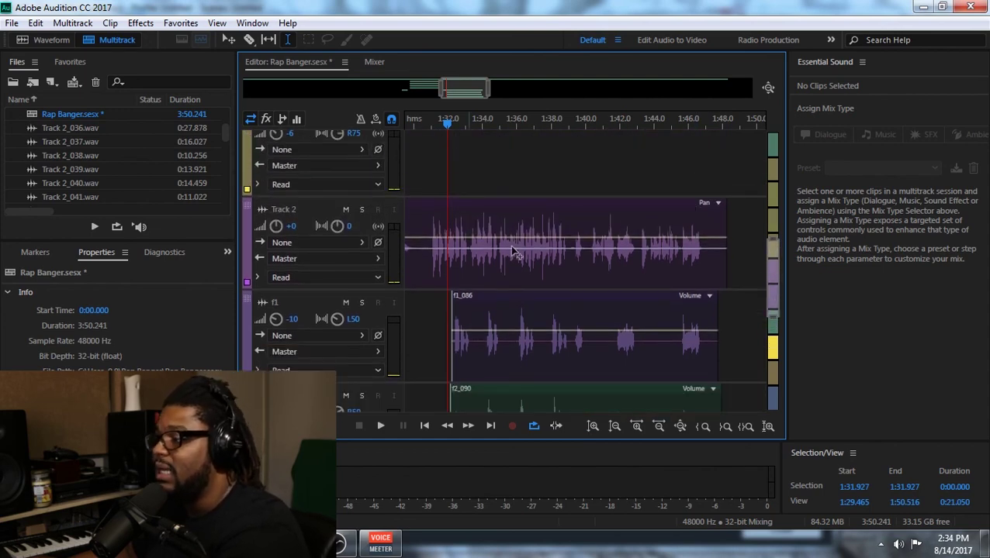
scroll(776, 275, "up", 5)
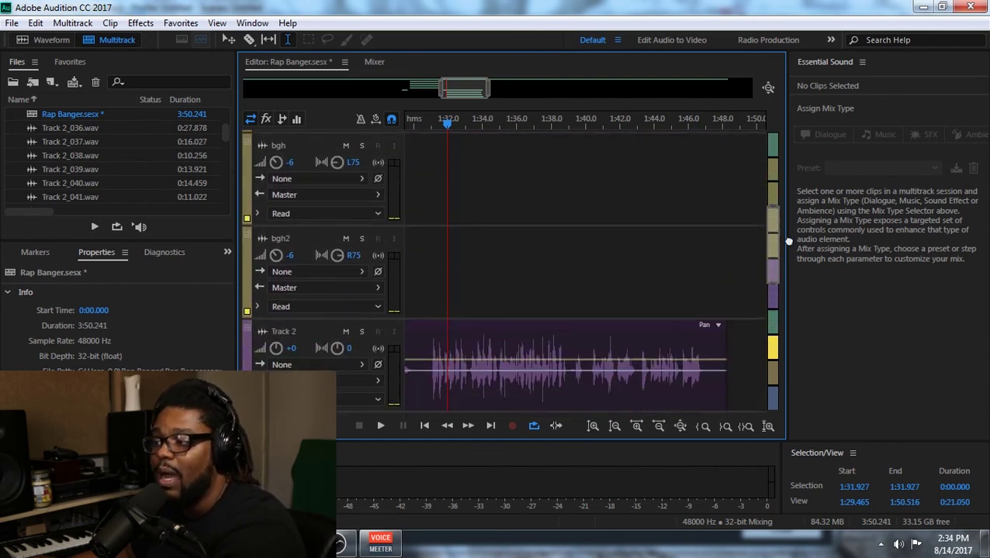
scroll(779, 273, "down", 4)
left_click_drag(786, 273, 789, 188)
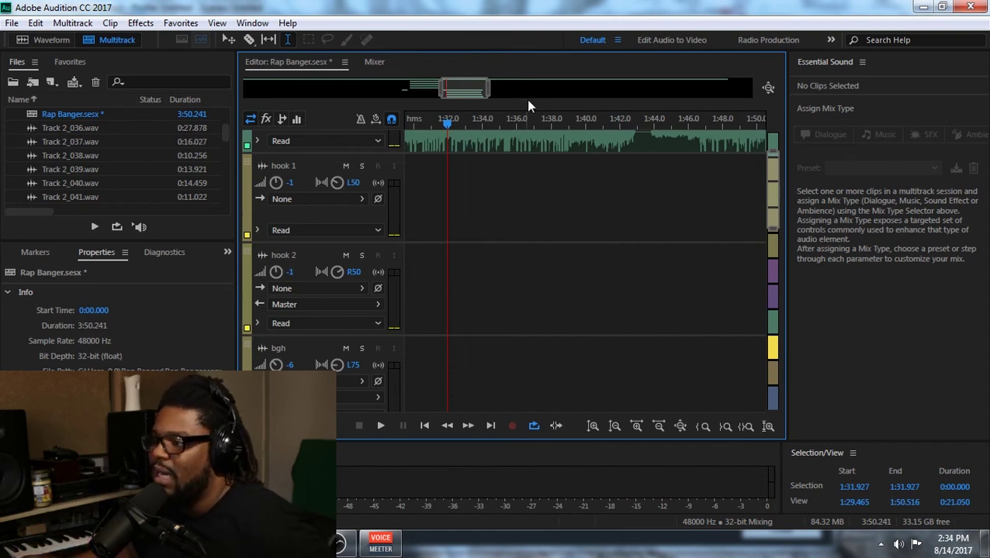
left_click_drag(491, 93, 432, 91)
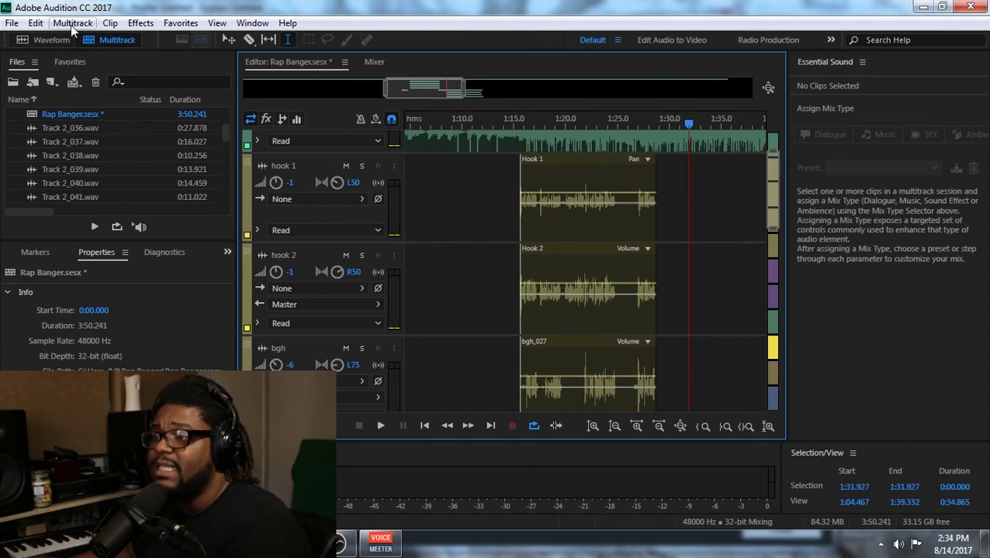
Save the Rap Banger.sesx session with the ad lib volume and pan changes
left_click(11, 23)
left_click(61, 202)
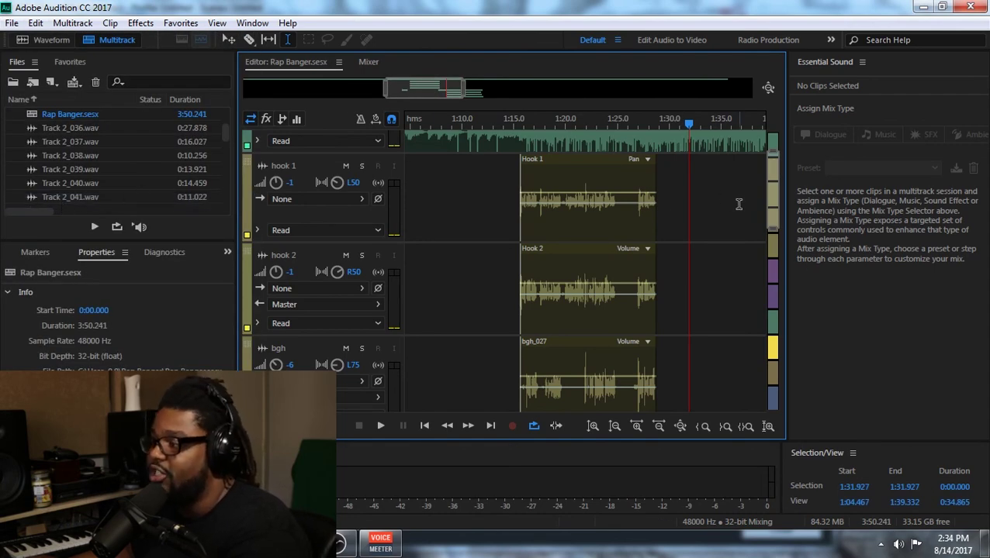
left_click_drag(775, 207, 778, 215)
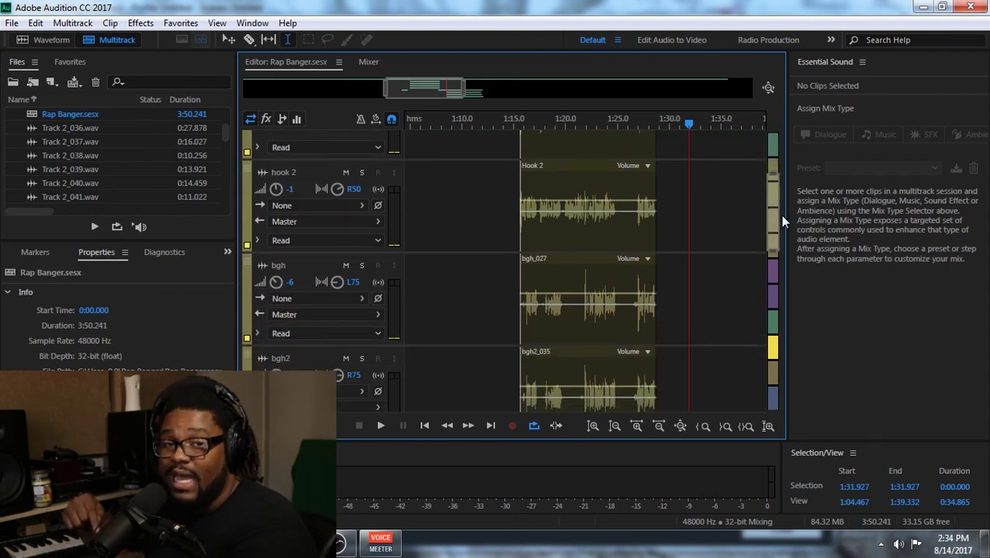